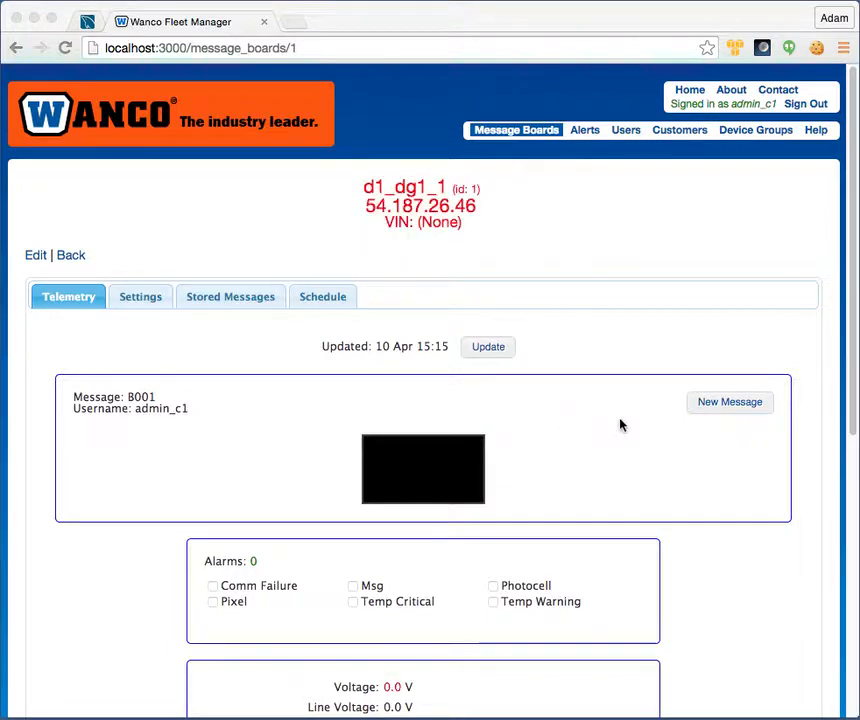
Step: Start a new message for the board, set it to Define Only, and assign it message number 1
left_click(671, 446)
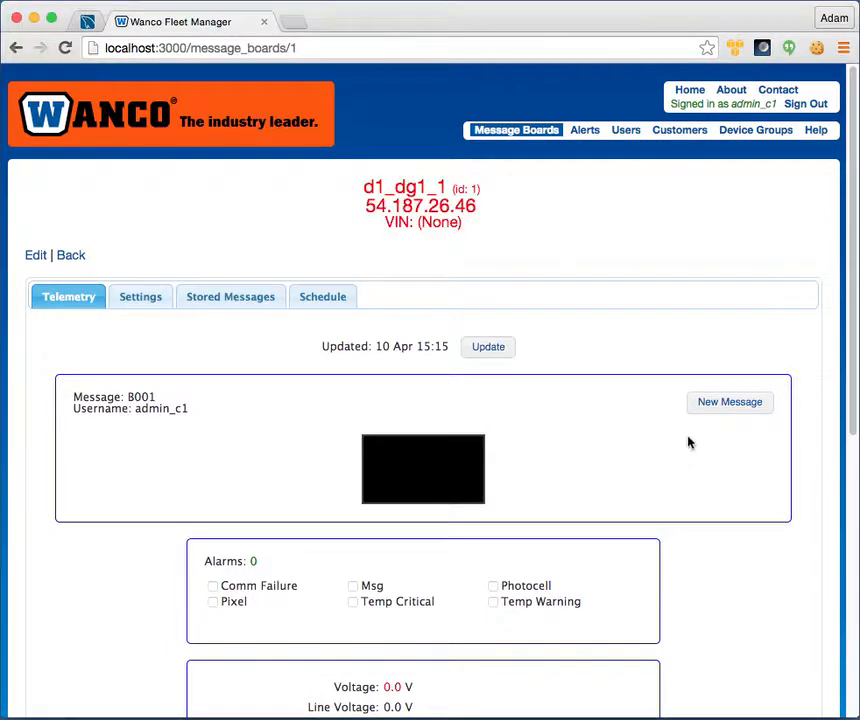
left_click(730, 405)
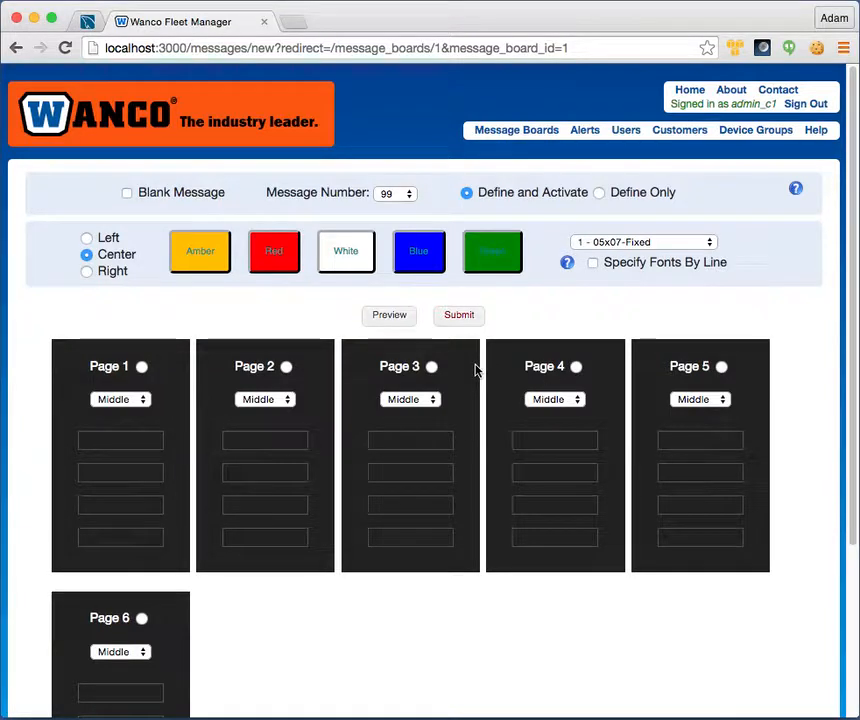
left_click(635, 199)
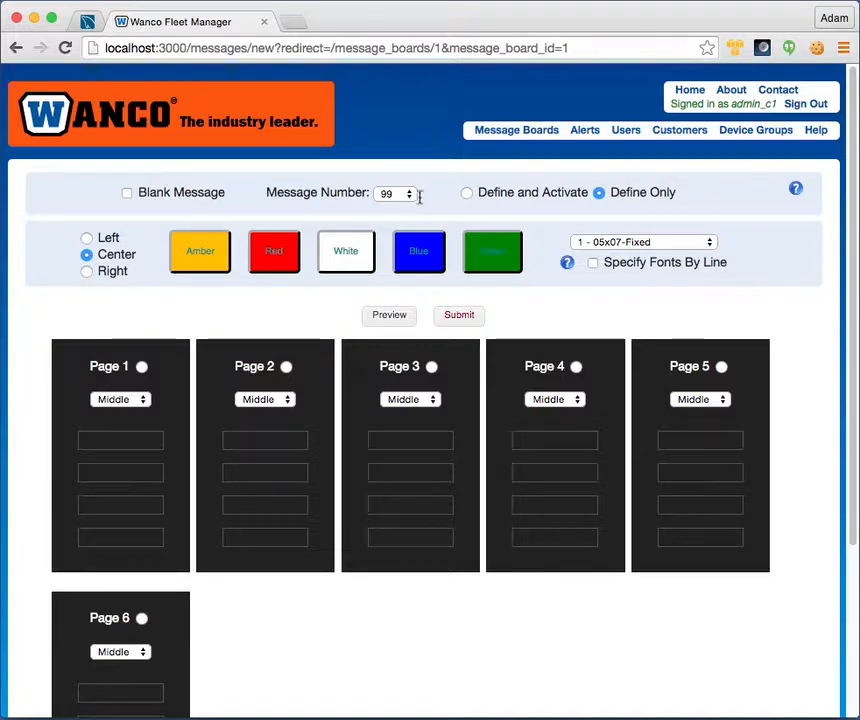
left_click(386, 194)
scroll(386, 194, "up", 20)
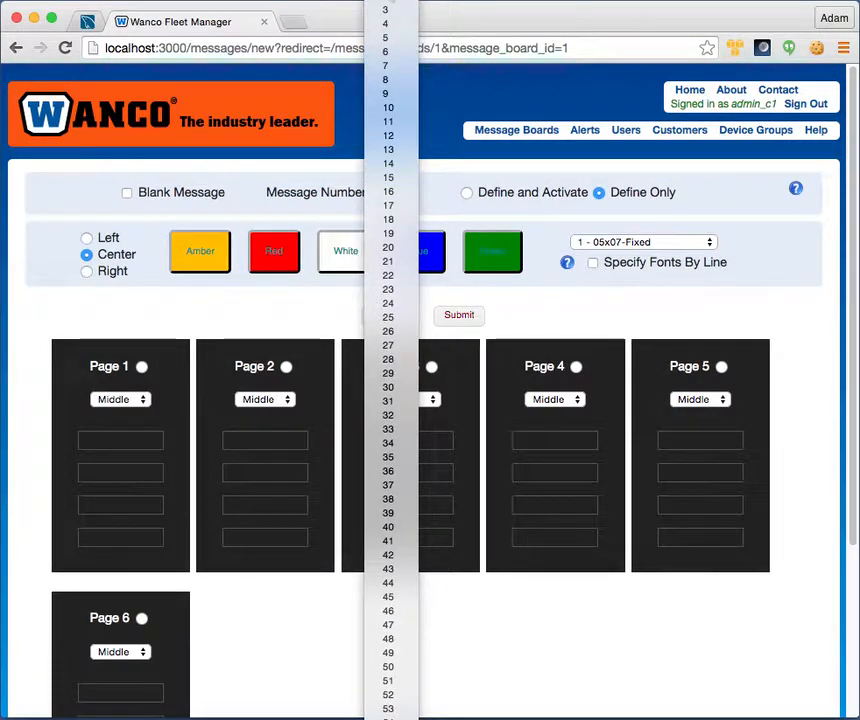
left_click(388, 8)
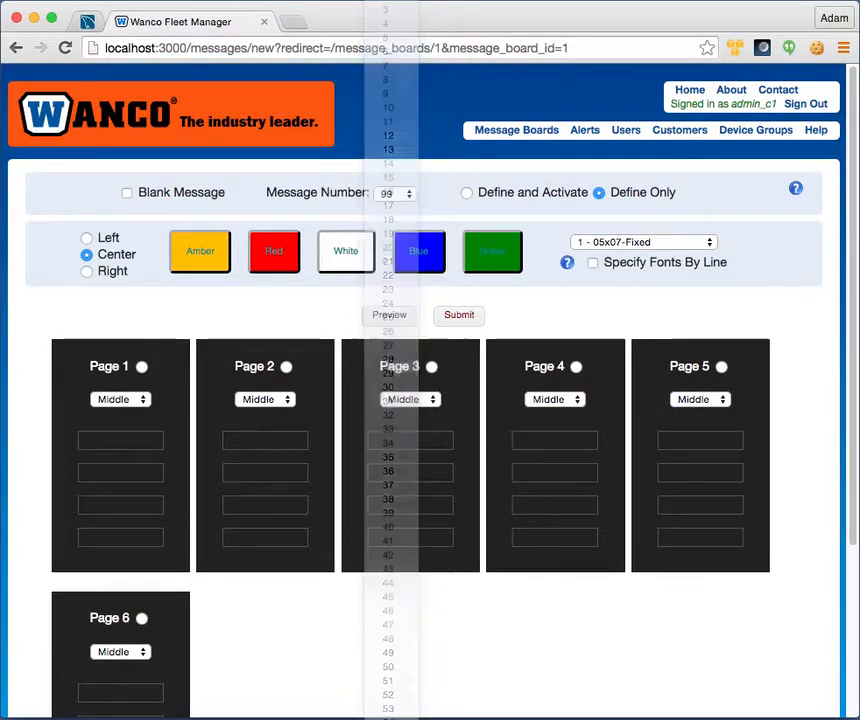
Step: Enter "APR 10" and "3:17 PM" on the first two lines of page 1 and submit the message definition
left_click(133, 440)
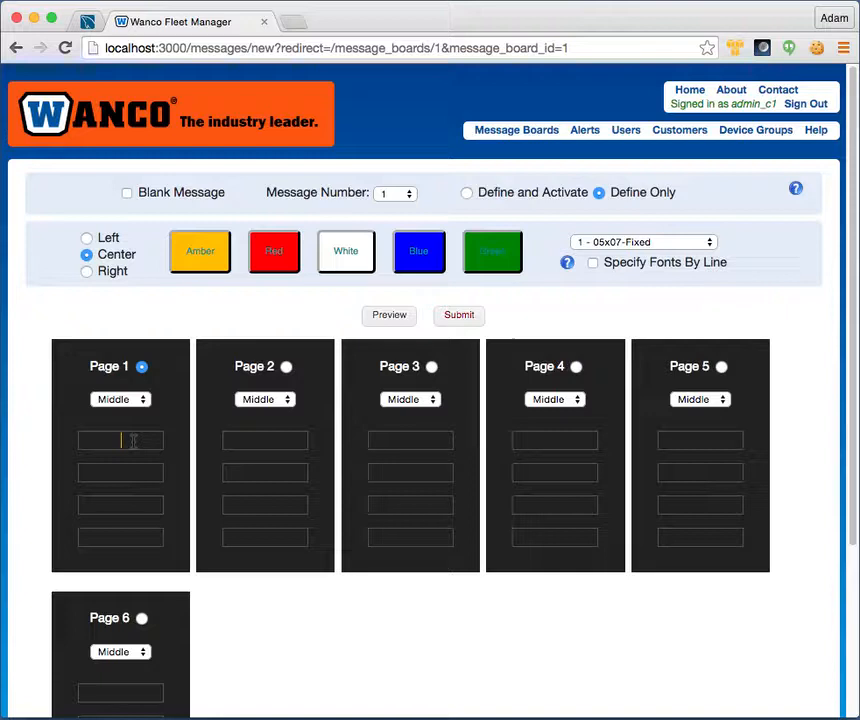
type("APR")
type(" 10")
type("3:17 PM")
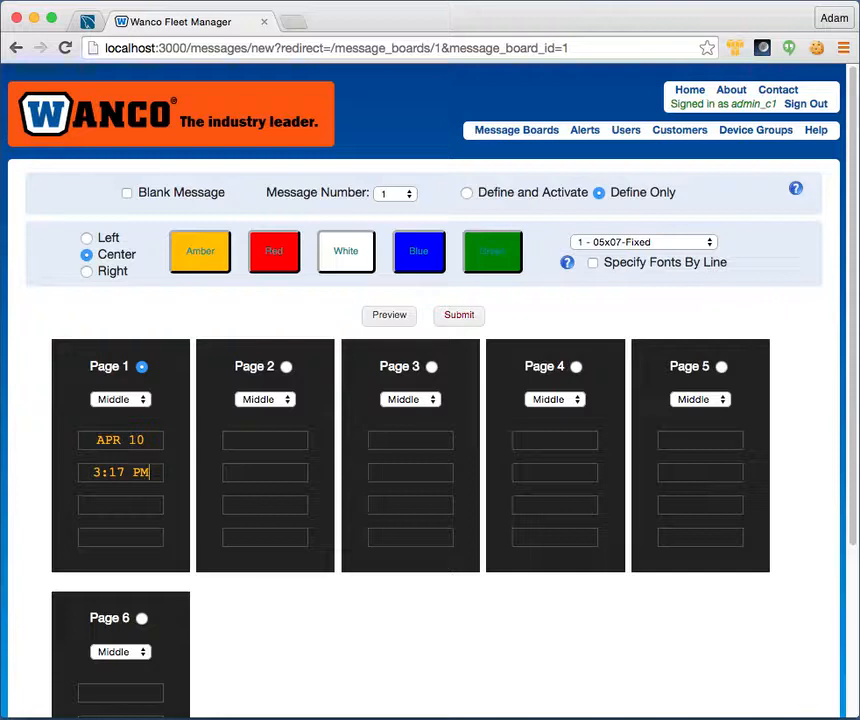
left_click(452, 320)
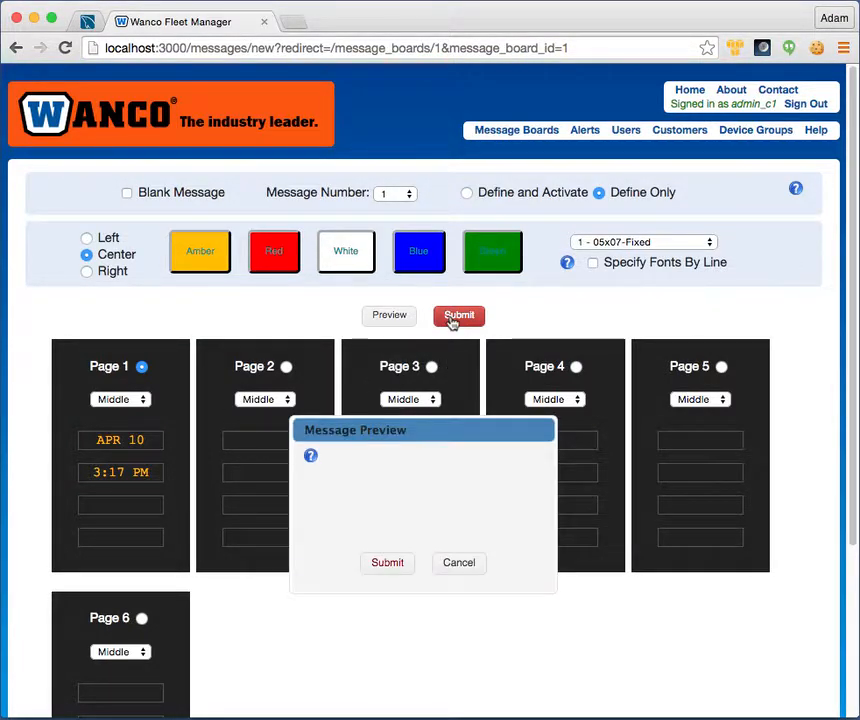
left_click(390, 566)
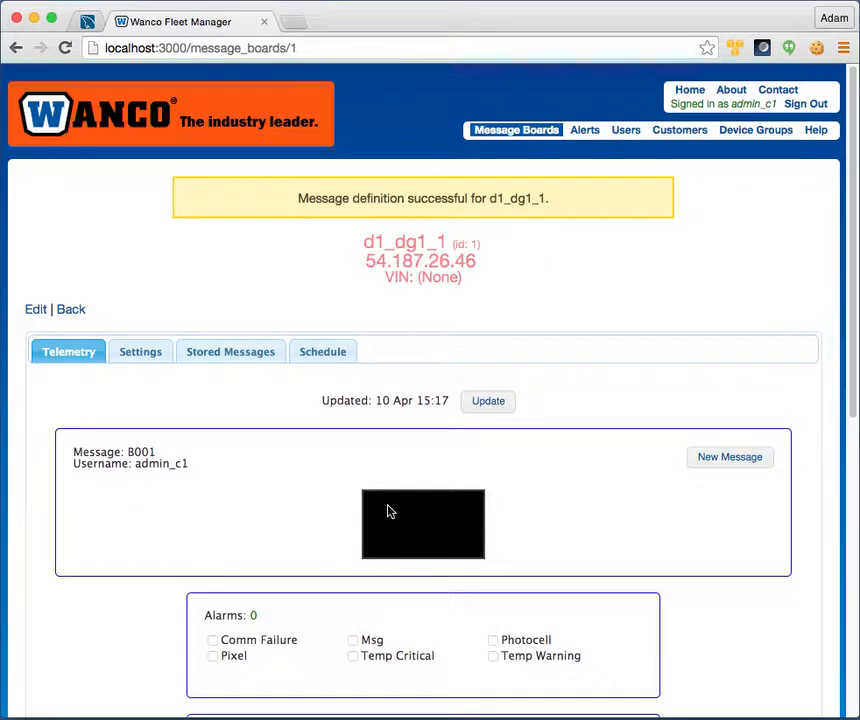
Step: Show the board's stored changeable messages and look through the list for the newly defined message
left_click(245, 360)
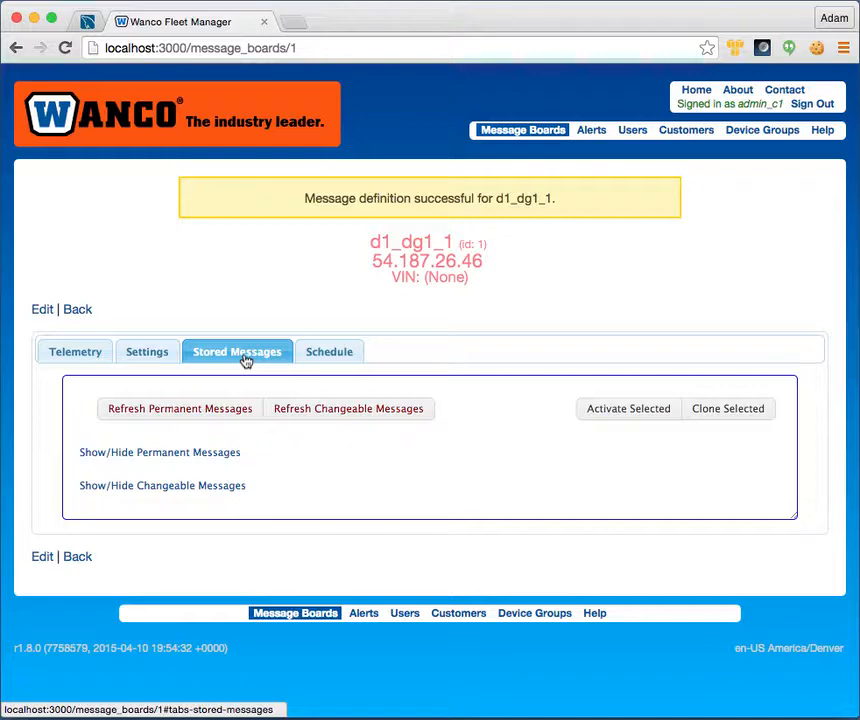
left_click(207, 488)
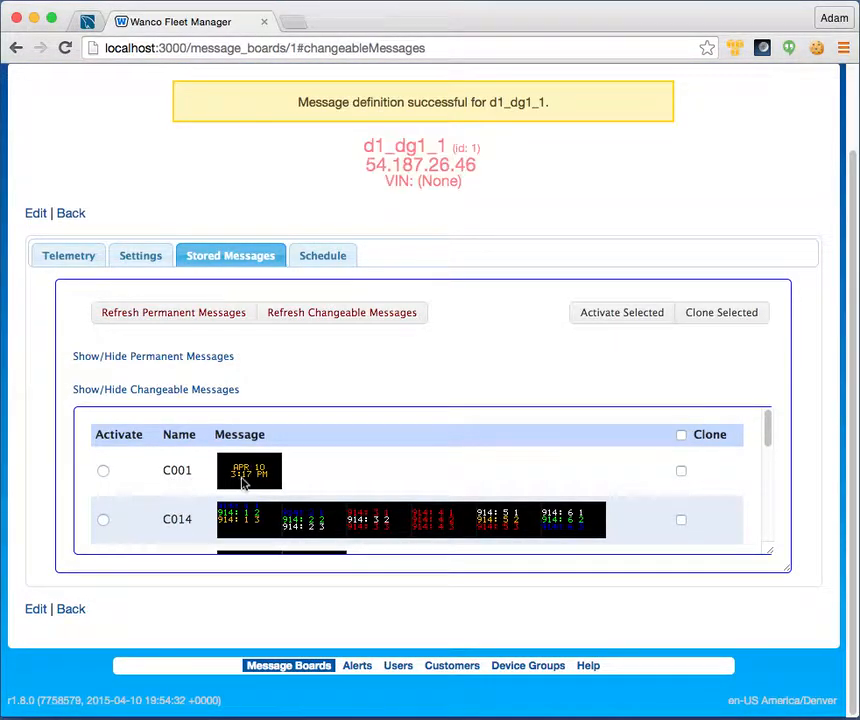
scroll(243, 484, "down", 1)
scroll(243, 484, "down", 10)
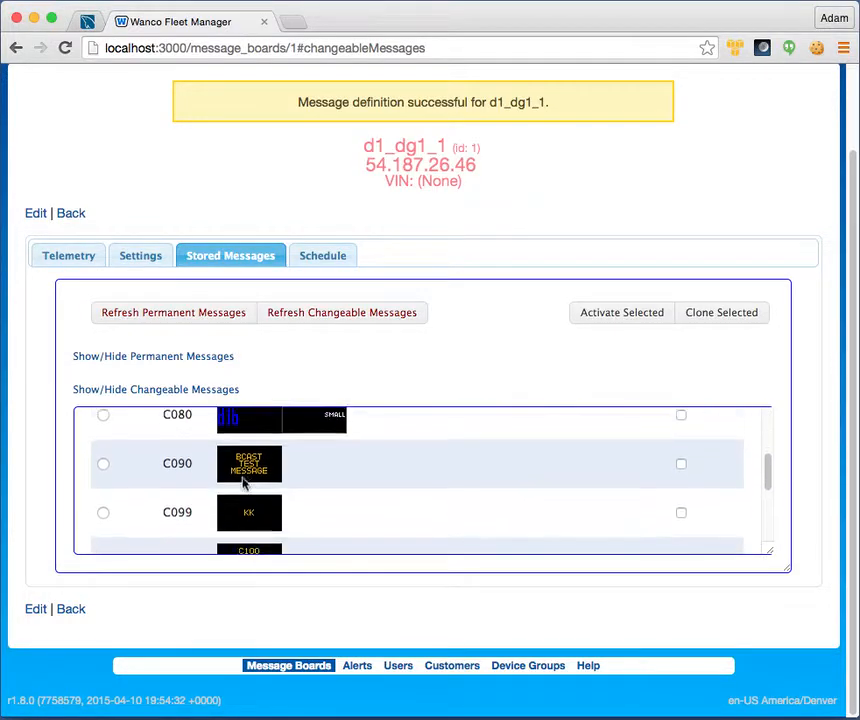
scroll(243, 484, "up", 10)
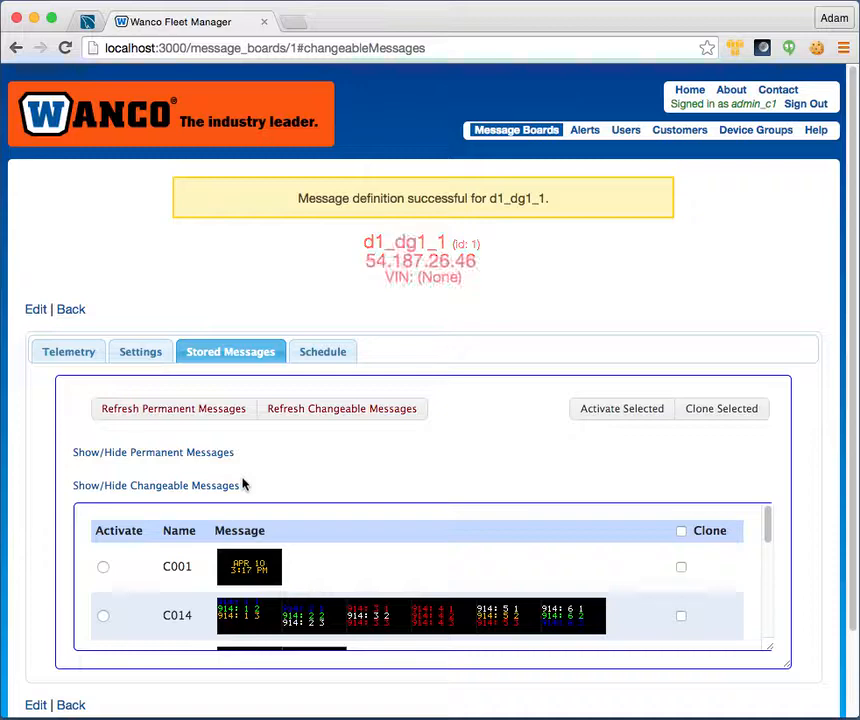
Step: Open the board's schedule and examine the weekly calendars of both date ranges
left_click(326, 355)
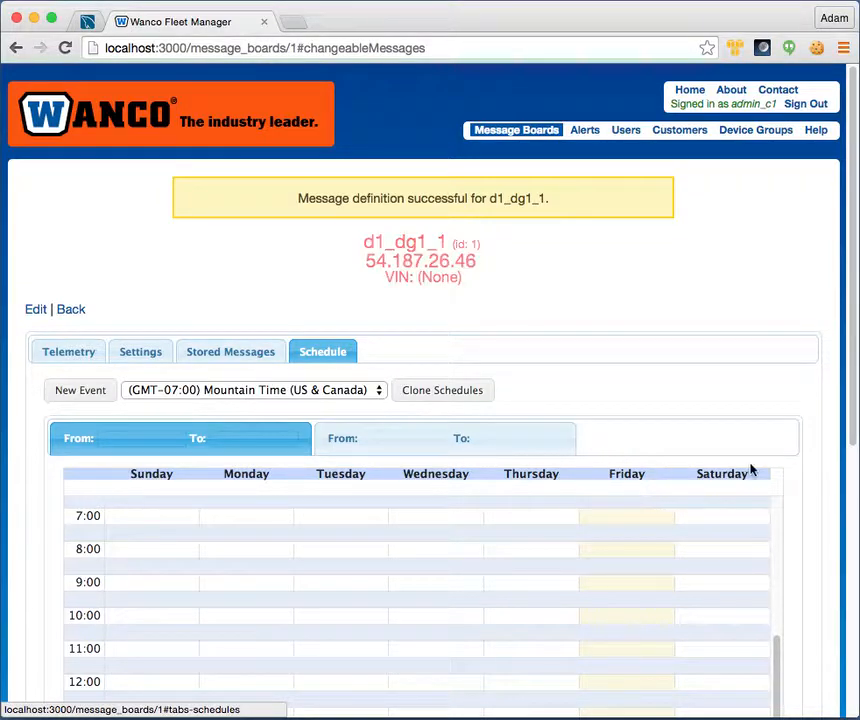
scroll(815, 503, "down", 1)
scroll(815, 503, "down", 5)
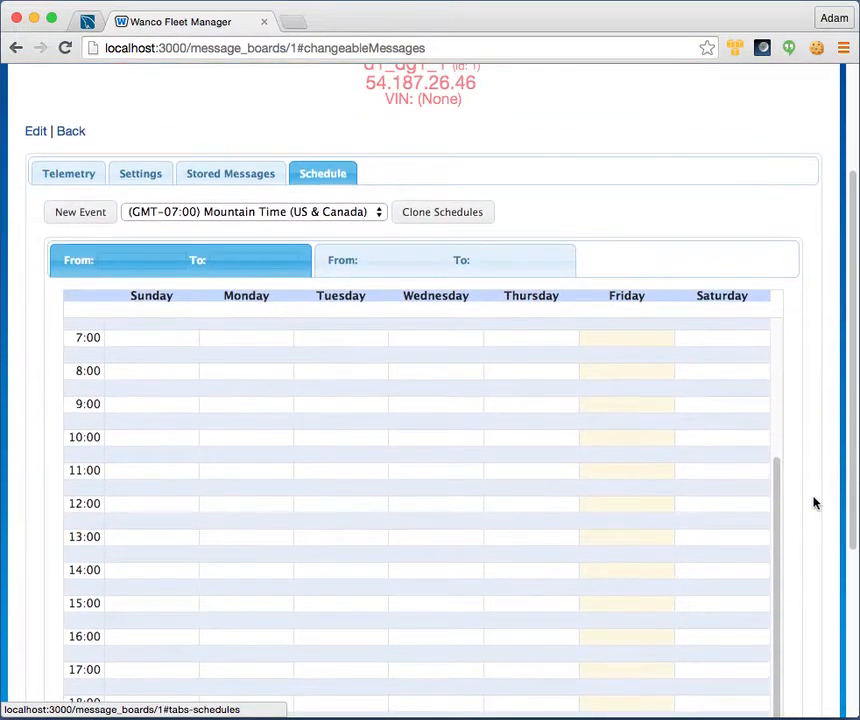
scroll(505, 519, "down", 5)
scroll(505, 519, "up", 10)
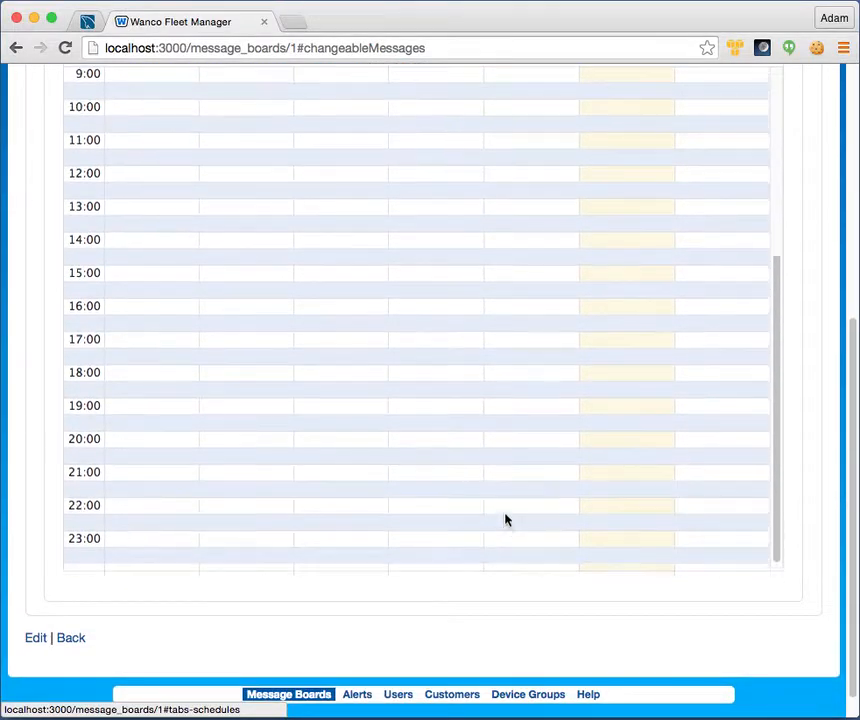
scroll(505, 519, "up", 3)
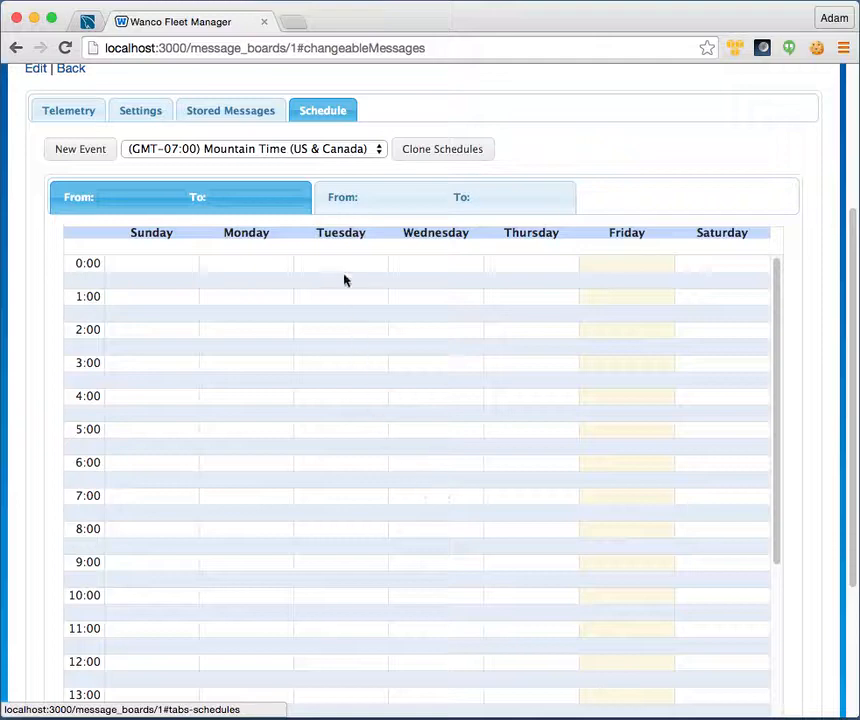
left_click(337, 209)
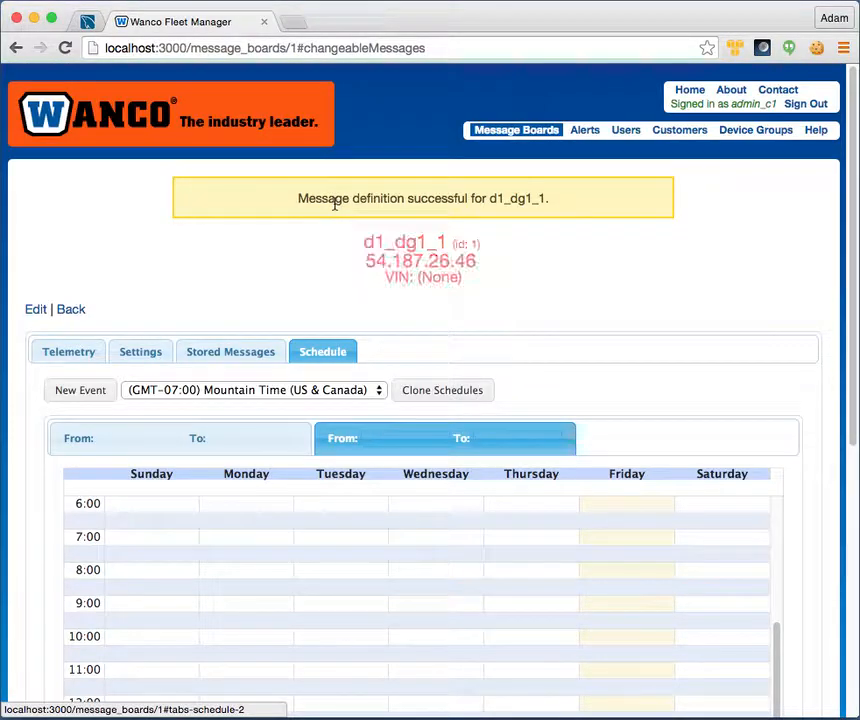
left_click(70, 444)
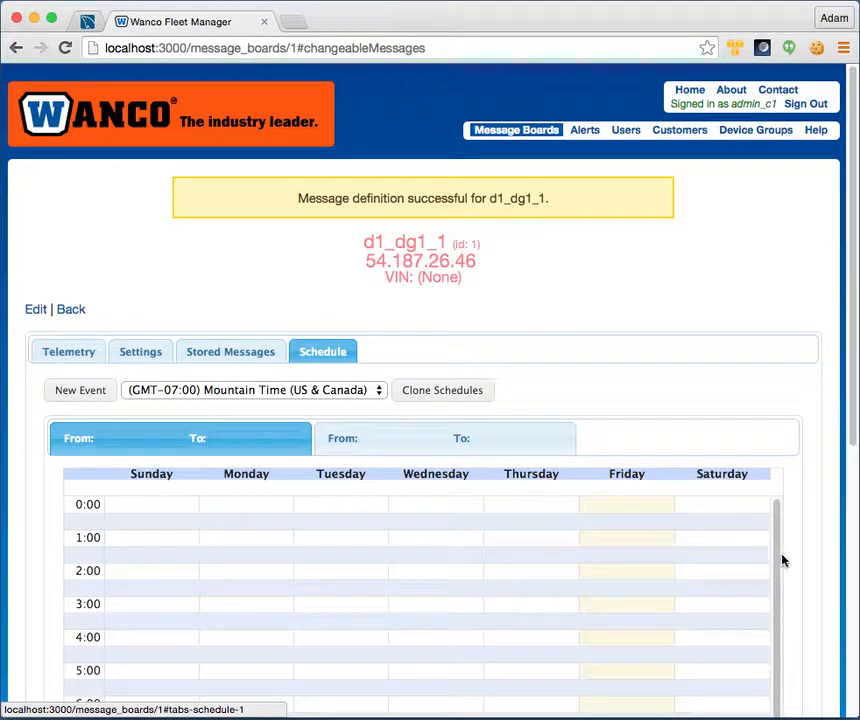
Step: Create a new event in the first schedule and set its start to Friday at 15:00
scroll(817, 567, "down", 5)
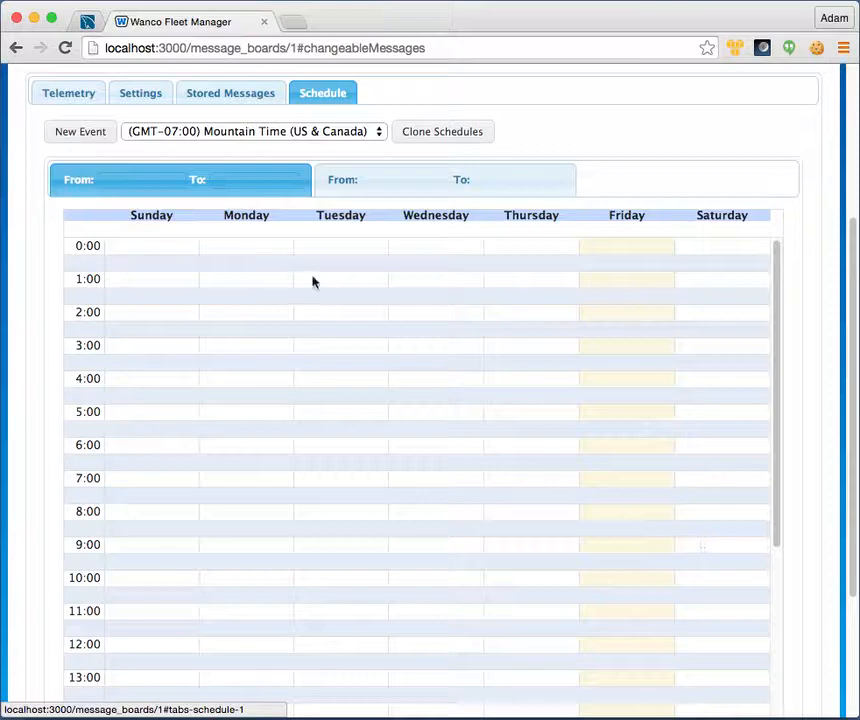
left_click(88, 145)
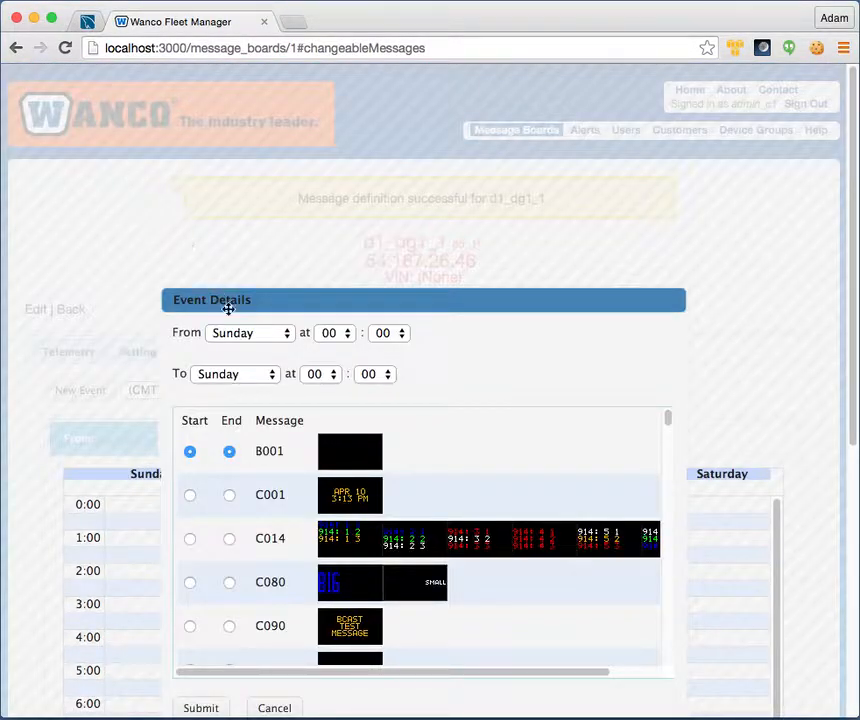
left_click(246, 335)
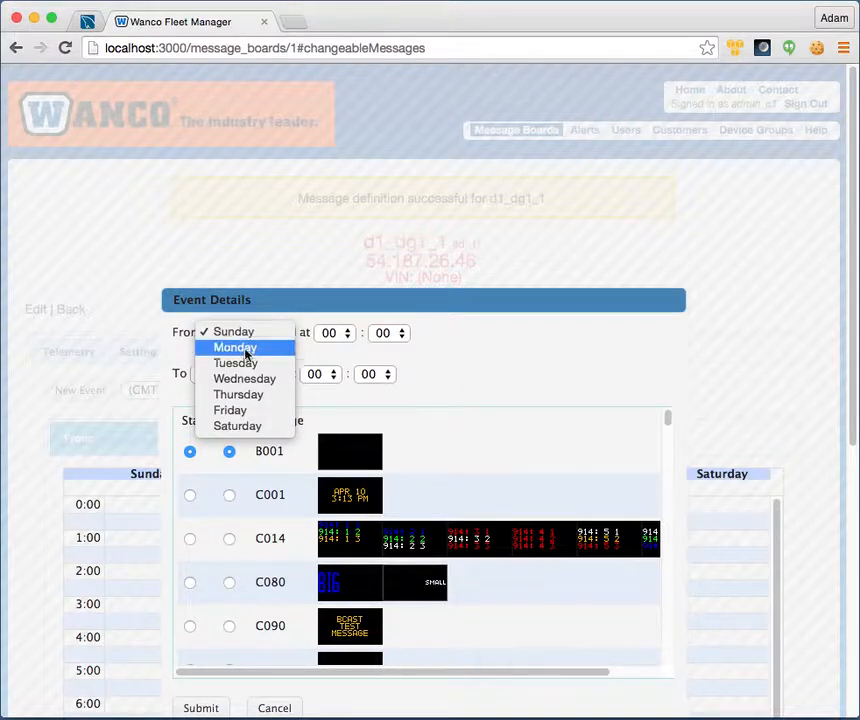
left_click(222, 411)
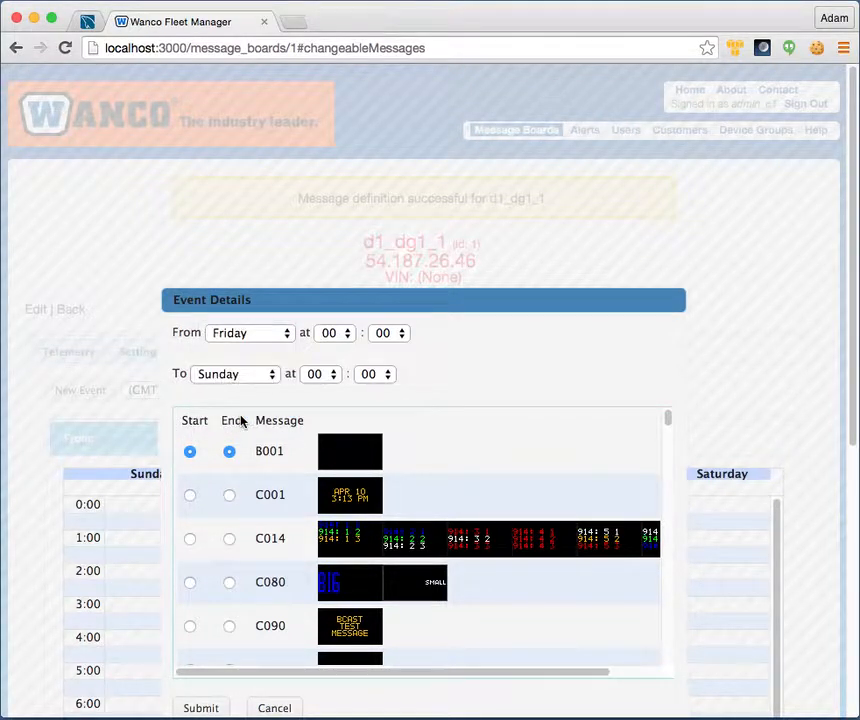
left_click(345, 336)
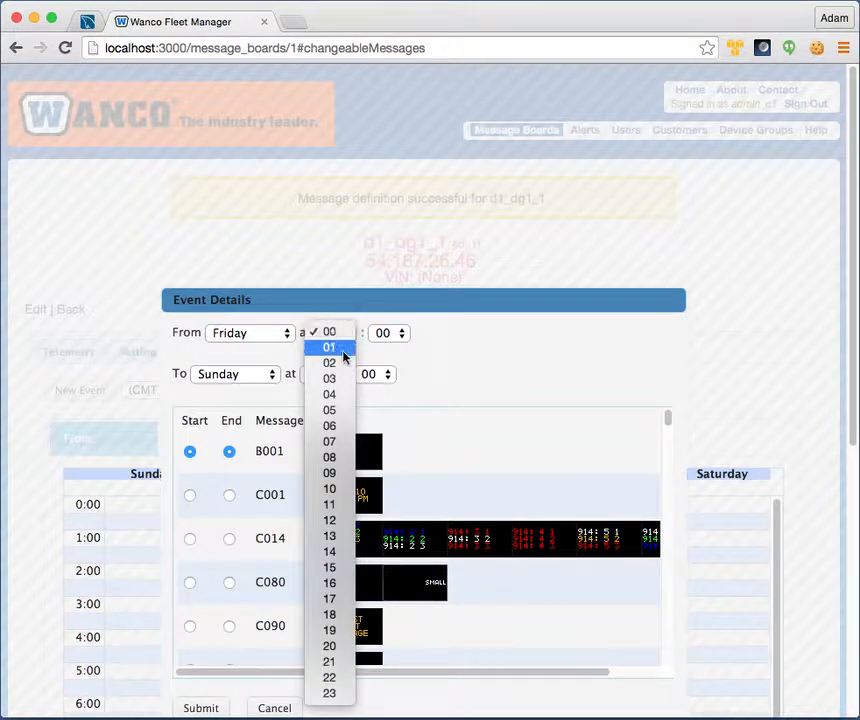
left_click(331, 567)
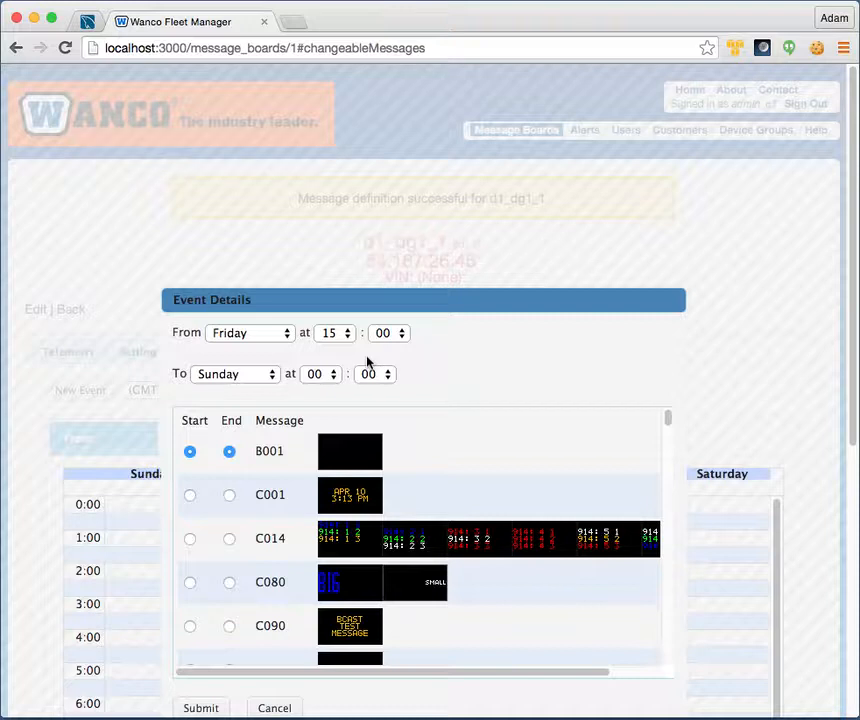
Step: Set the event's end to Friday at 16:00
left_click(265, 374)
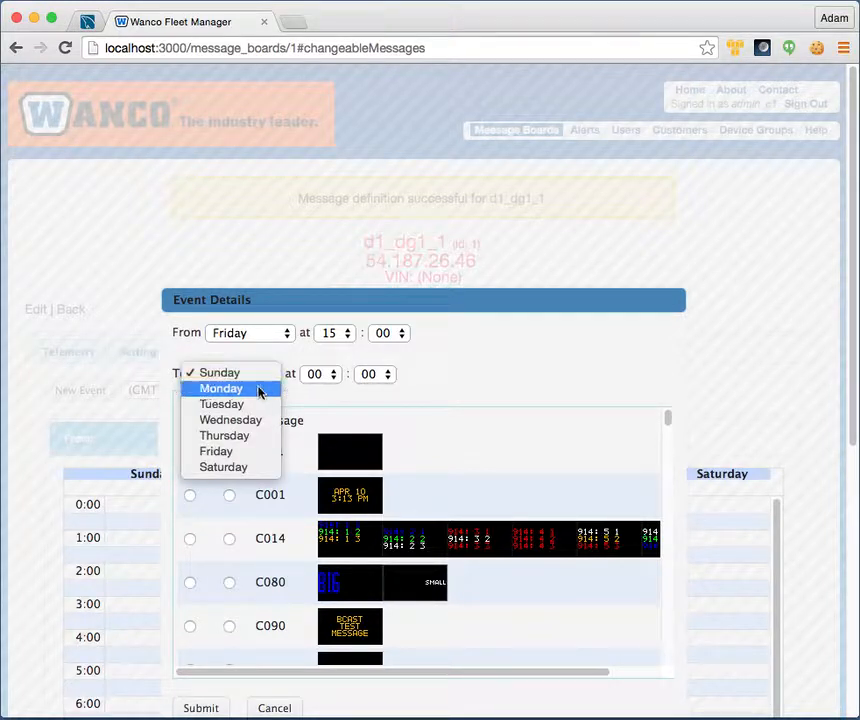
left_click(234, 451)
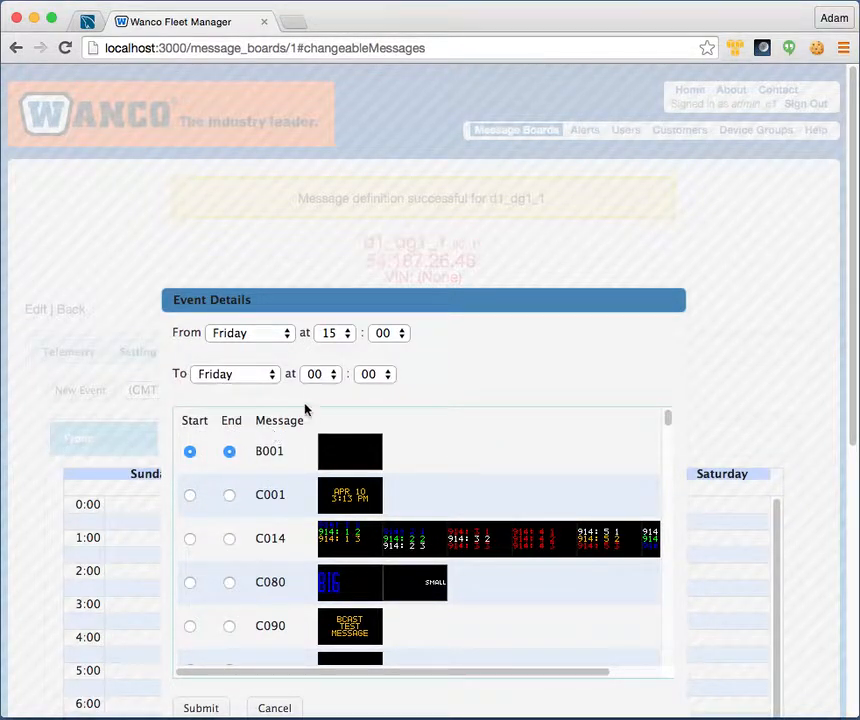
left_click(326, 377)
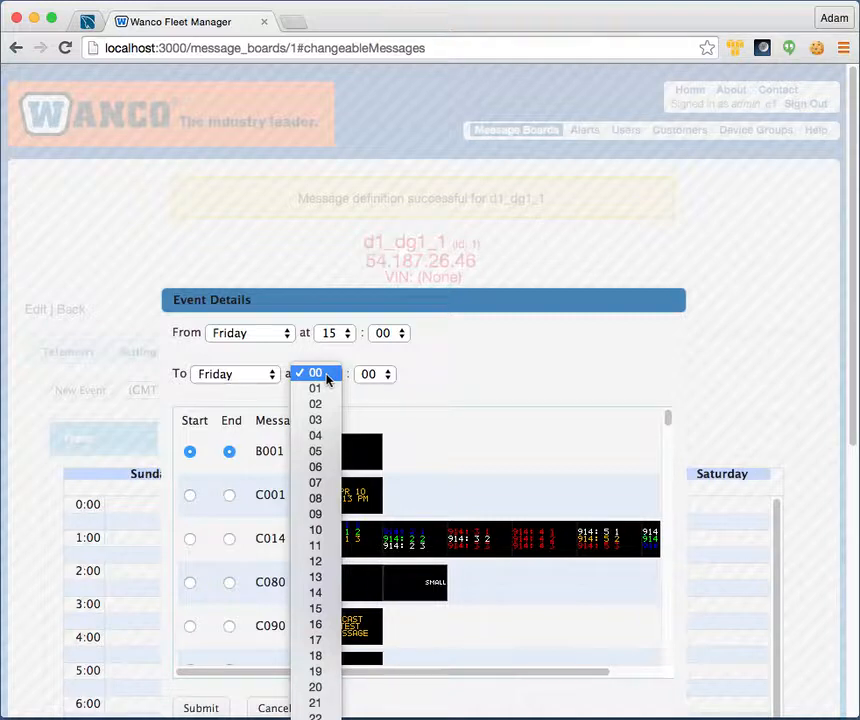
left_click(316, 625)
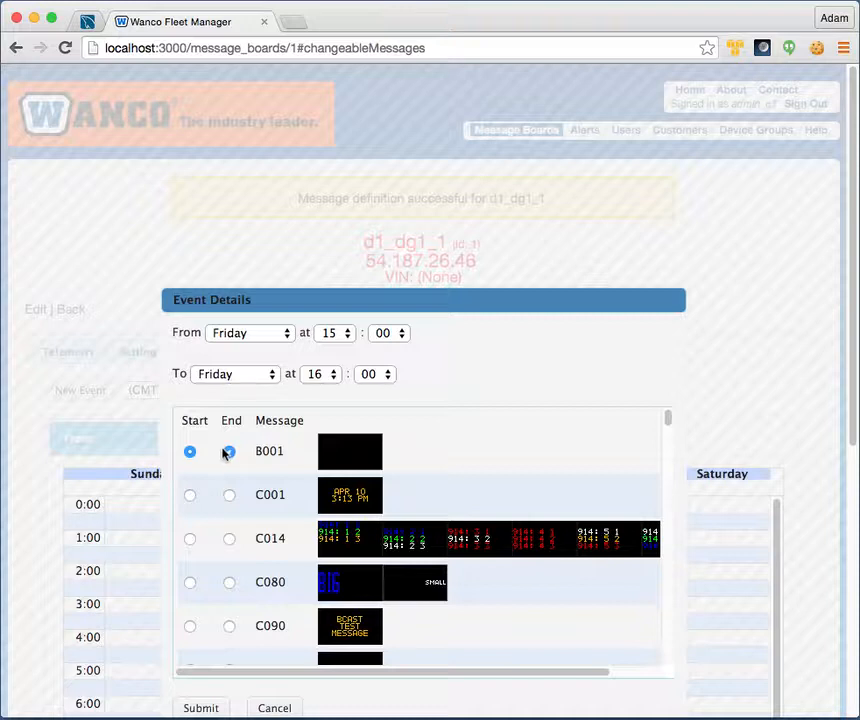
Step: Choose C001 as the event's start message and C014 as its end message, and submit the event
left_click(190, 495)
left_click(229, 540)
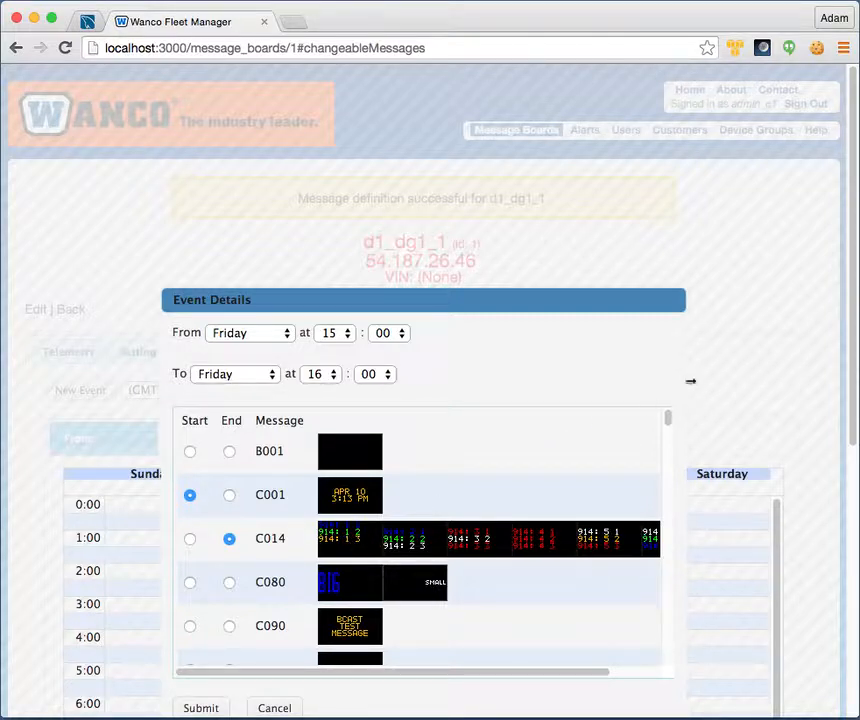
scroll(688, 381, "down", 2)
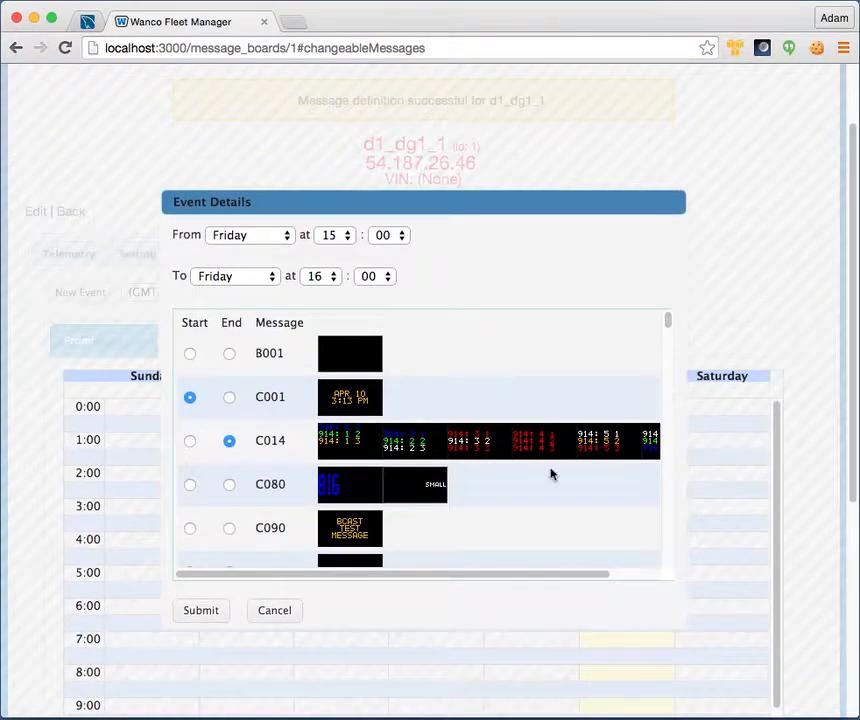
left_click(212, 610)
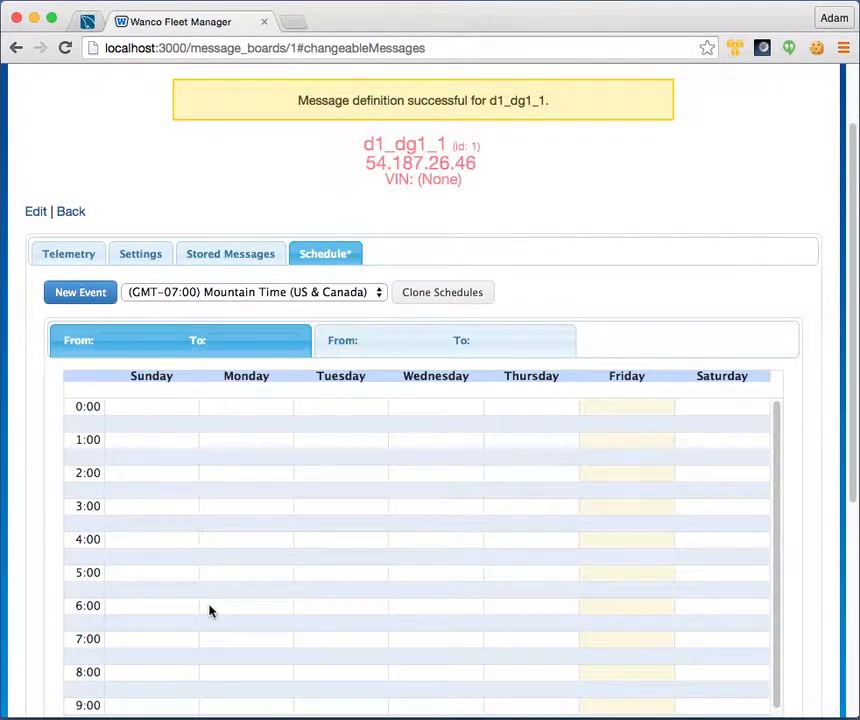
Step: Check the Friday afternoon event in the calendar and preview its messages and times
scroll(240, 611, "down", 5)
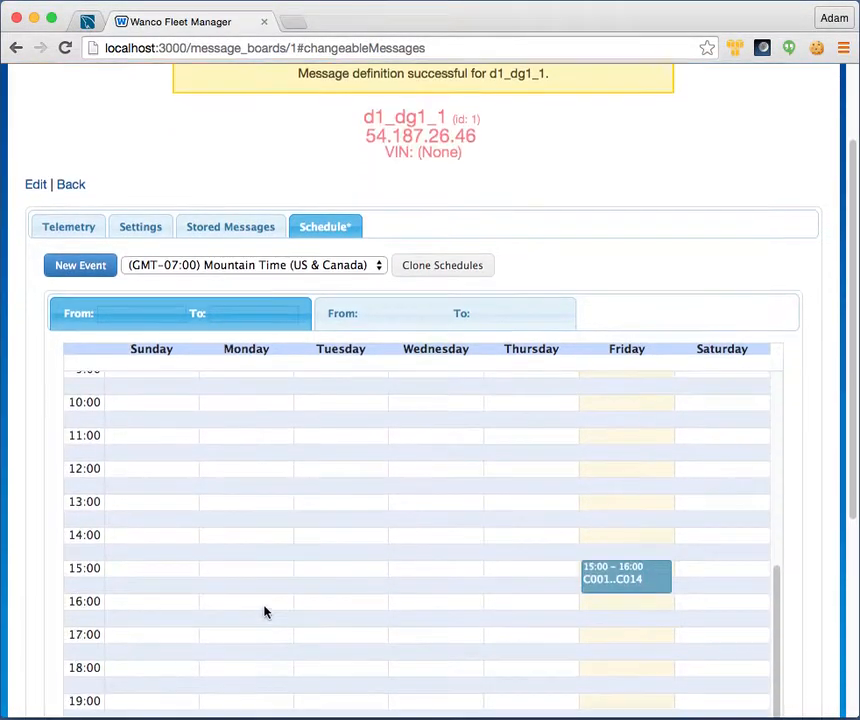
scroll(265, 612, "down", 3)
mouse_move(600, 445)
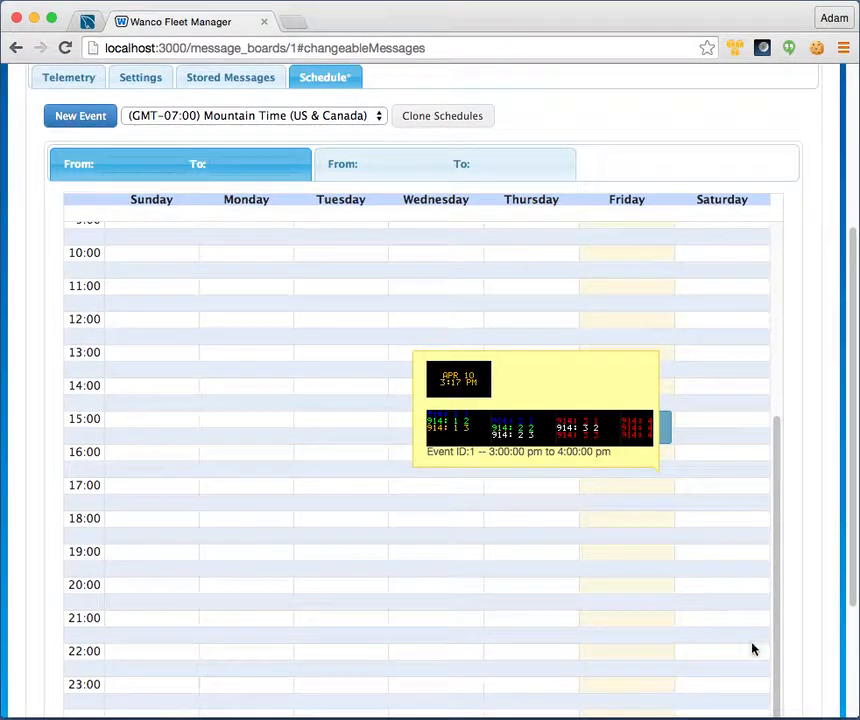
scroll(811, 653, "up", 1)
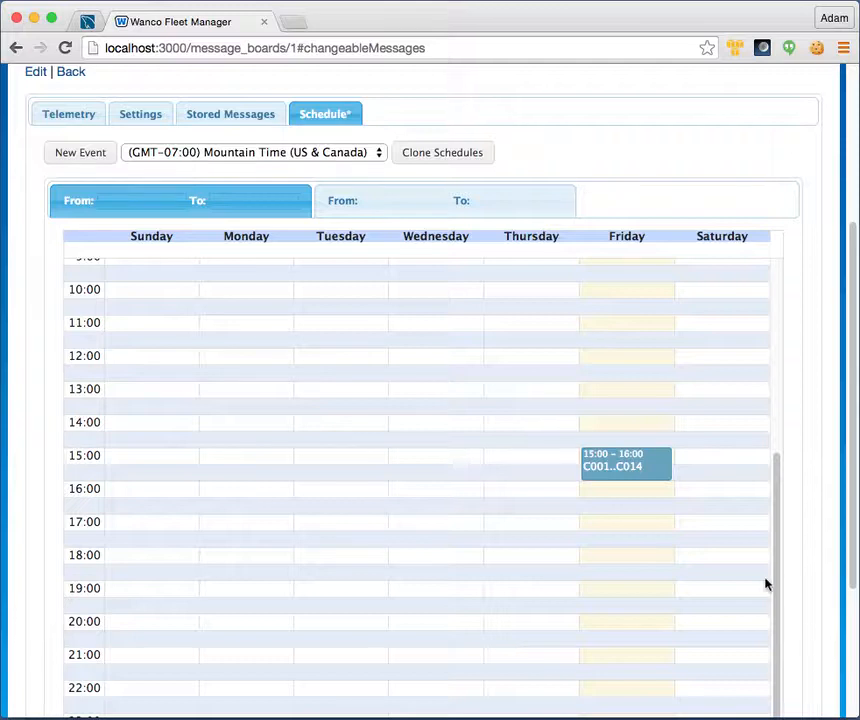
Step: Compare the message board's current message in the telemetry with the Friday afternoon event in the schedule
mouse_move(656, 468)
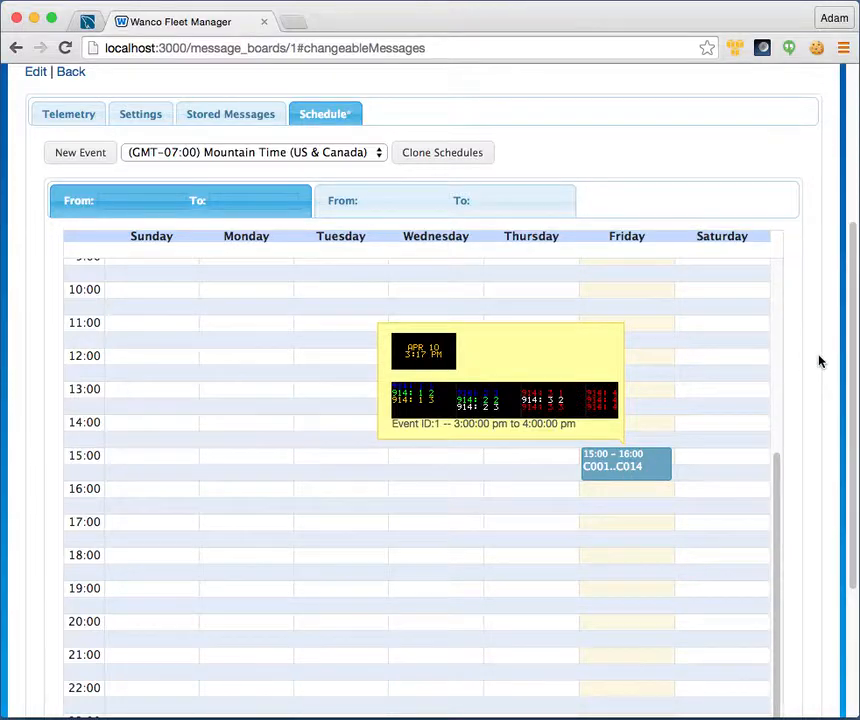
scroll(821, 360, "up", 3)
scroll(818, 360, "up", 1)
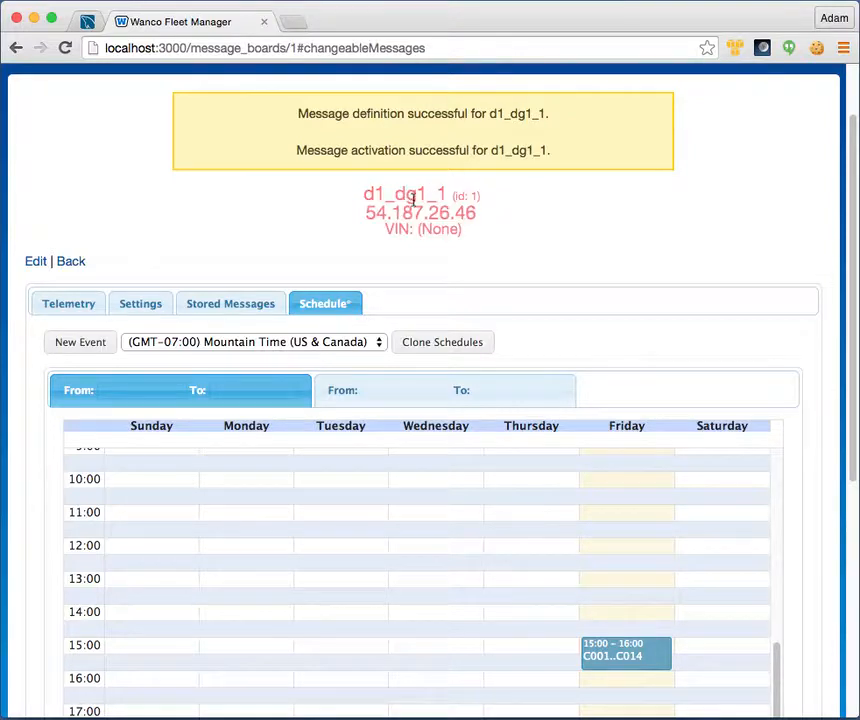
left_click(75, 308)
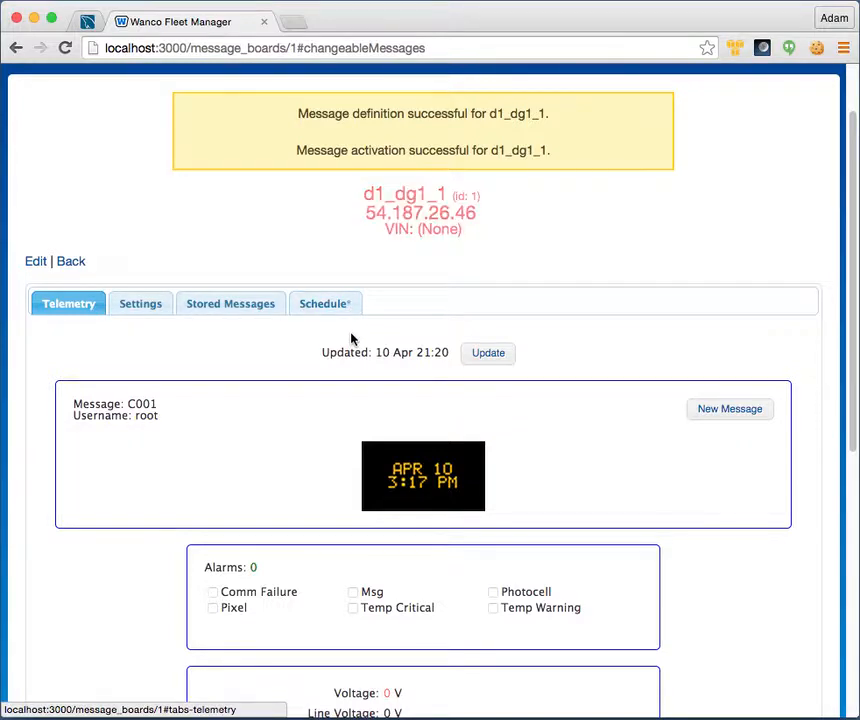
left_click(313, 309)
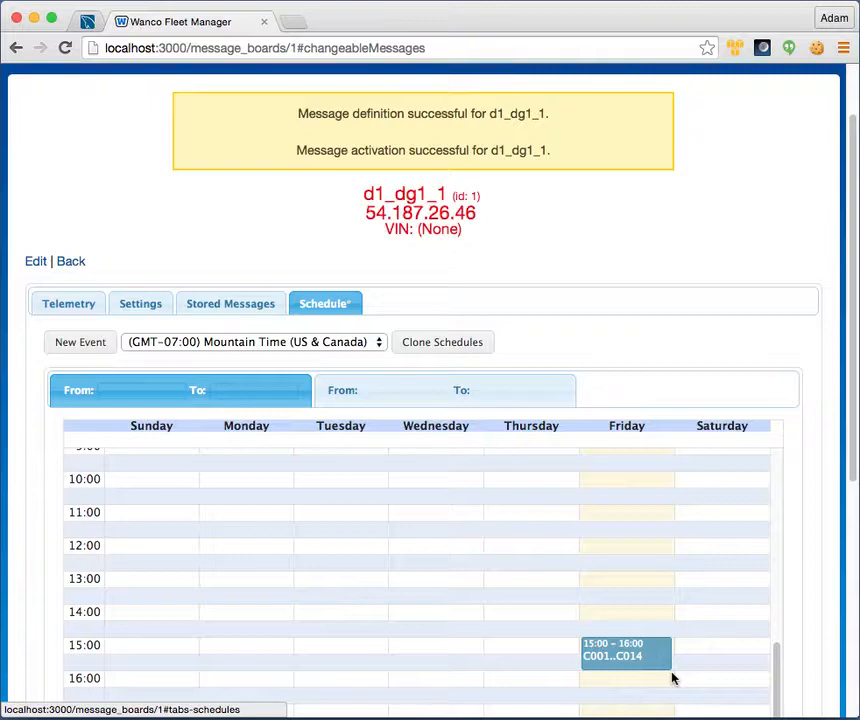
left_click(92, 312)
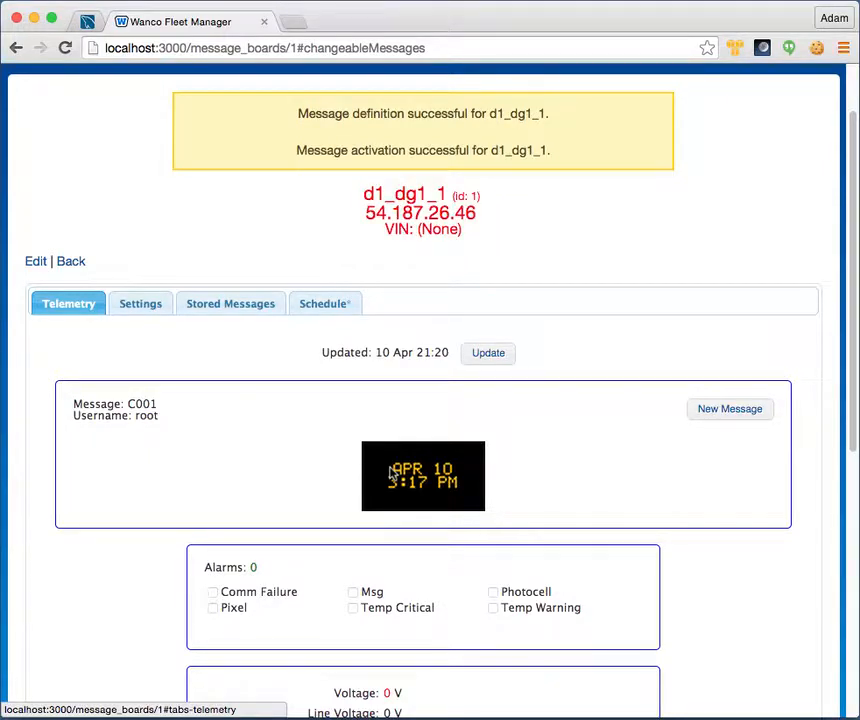
left_click(335, 307)
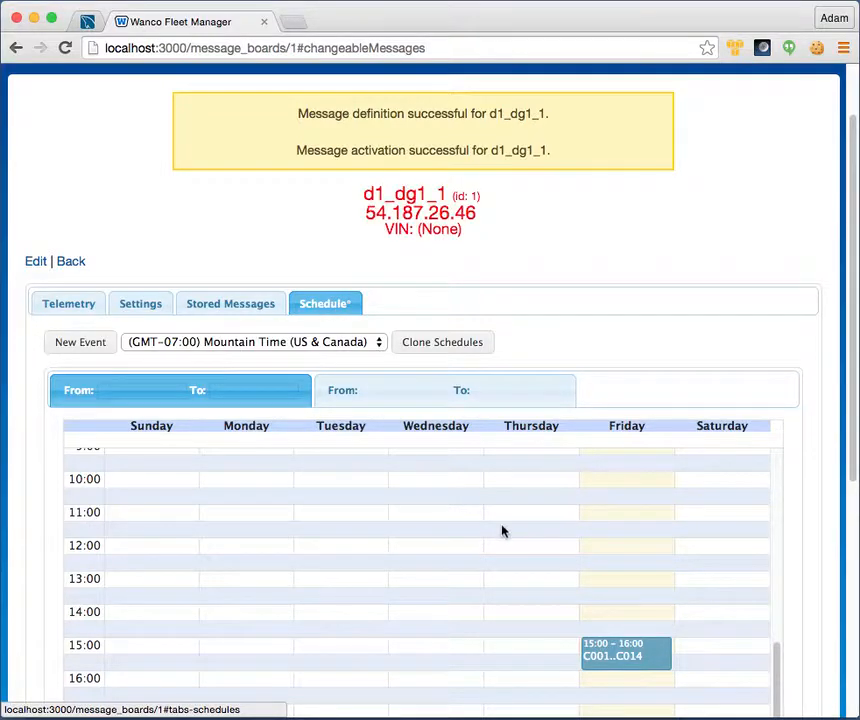
Step: Reopen the Friday 15:00 event, change its end day to Saturday, and submit the event
scroll(503, 530, "down", 2)
scroll(503, 530, "down", 3)
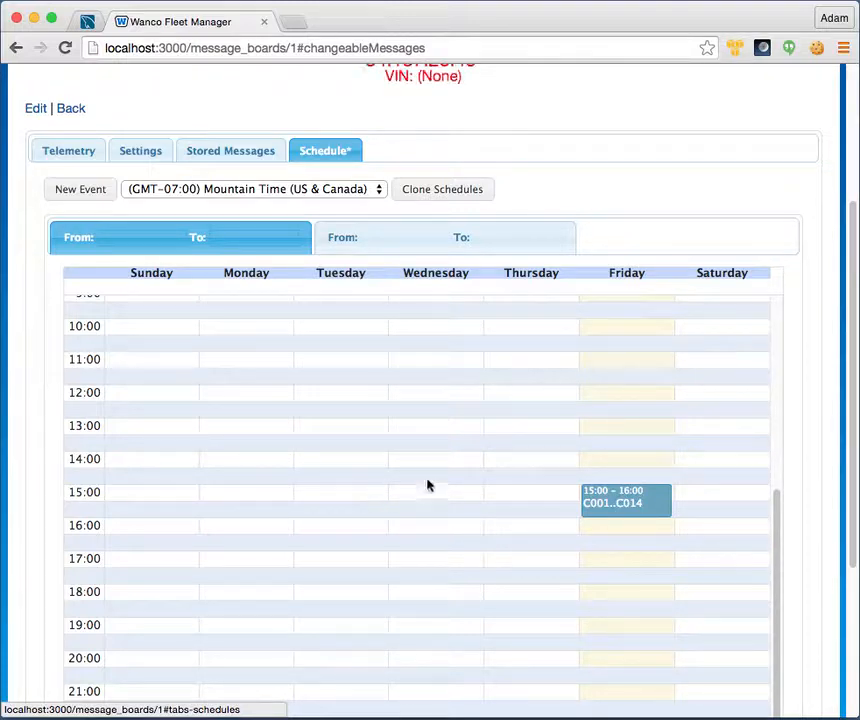
mouse_move(588, 496)
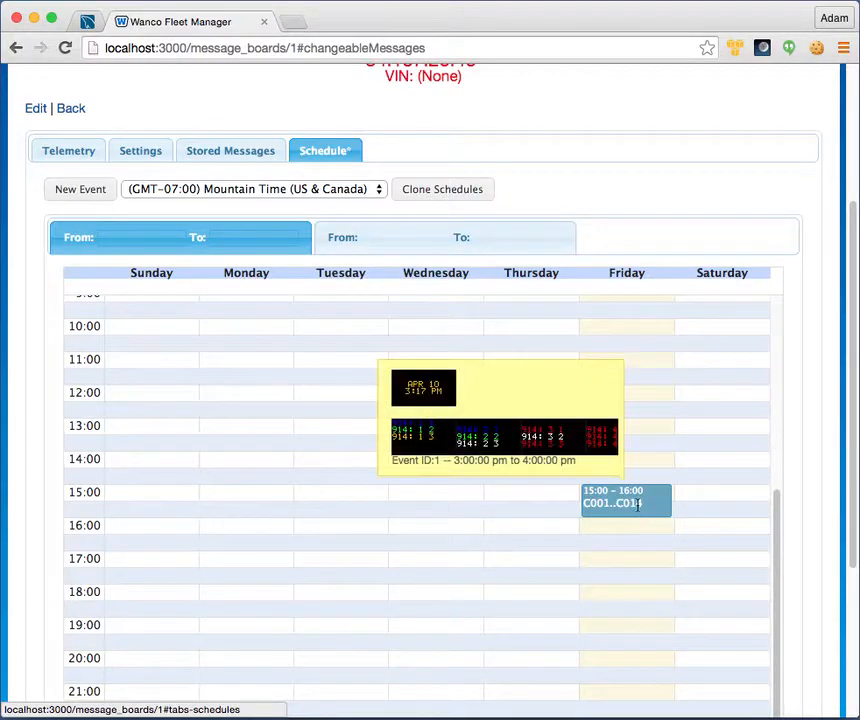
left_click(637, 506)
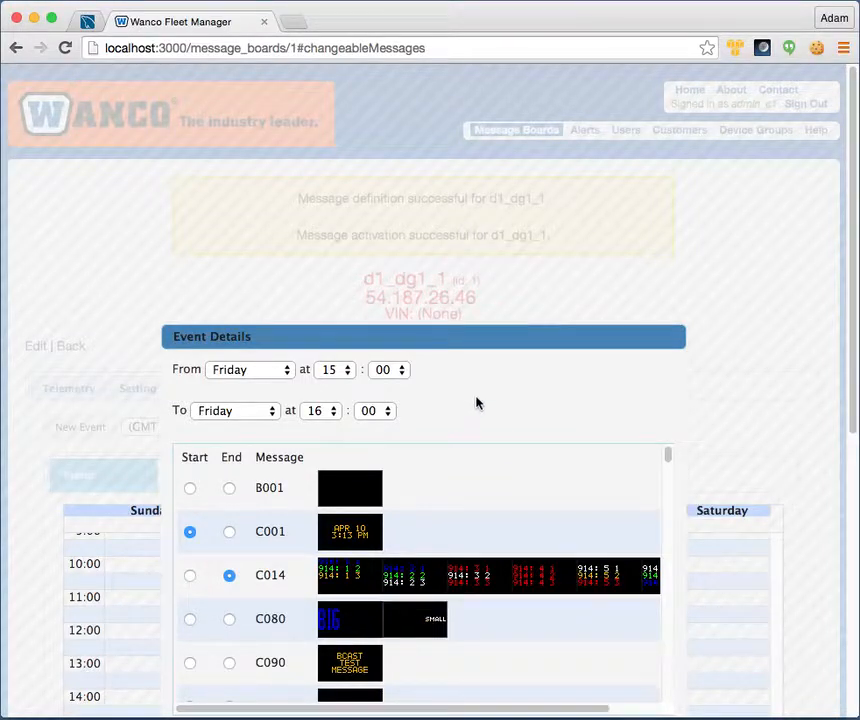
scroll(476, 403, "down", 3)
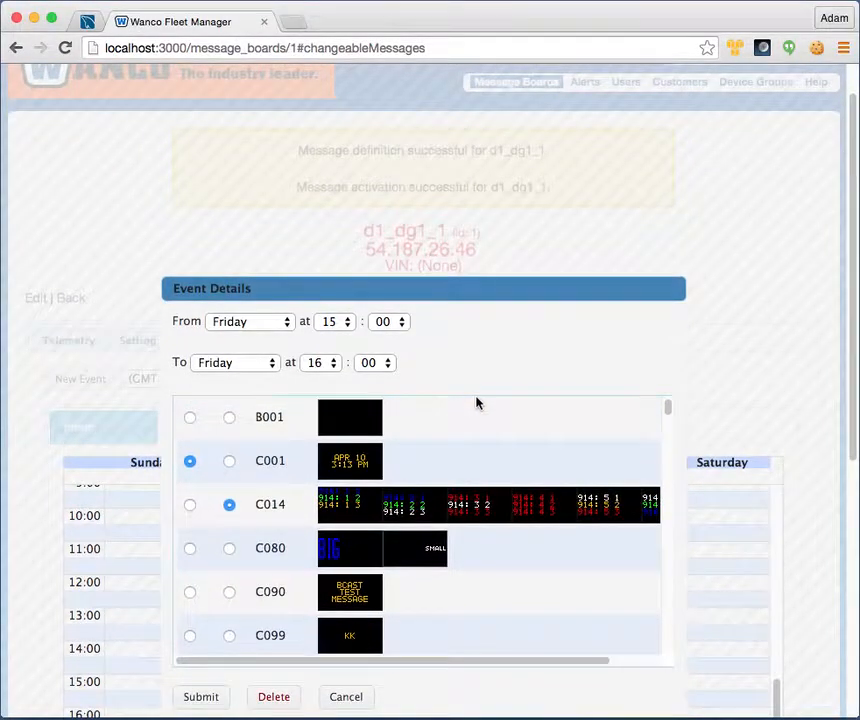
left_click(265, 371)
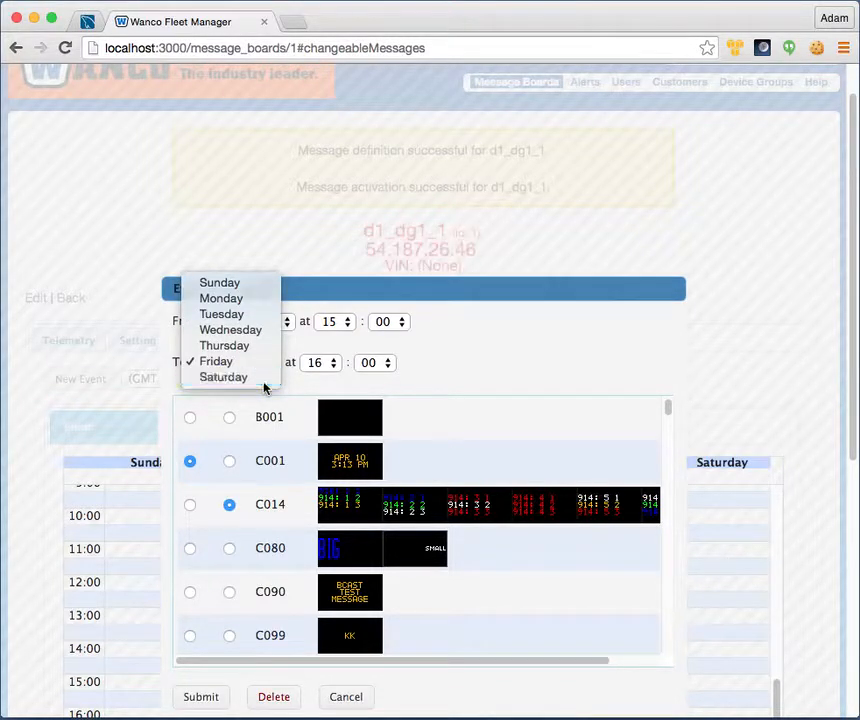
left_click(264, 381)
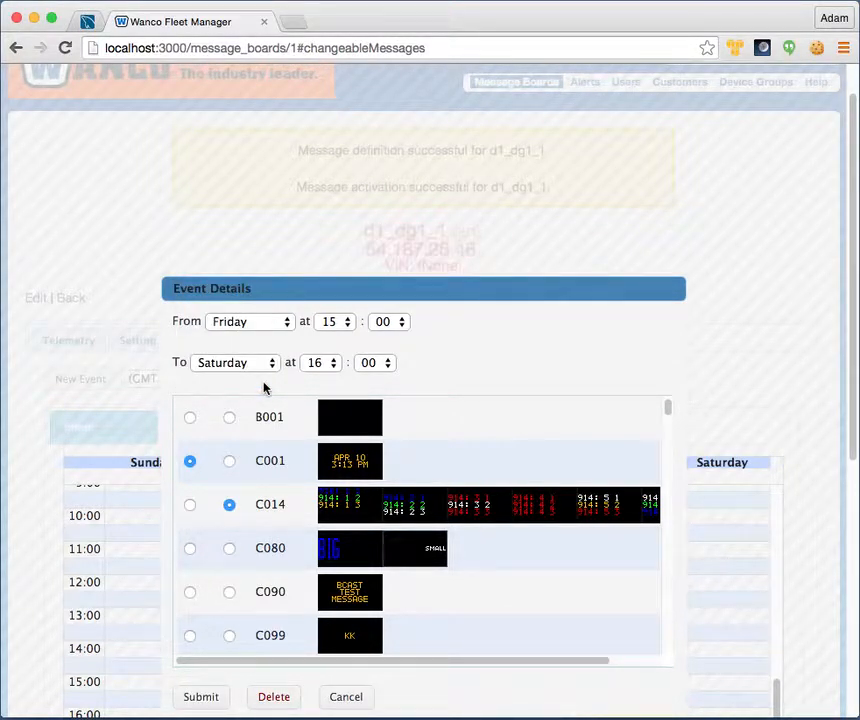
scroll(264, 389, "down", 3)
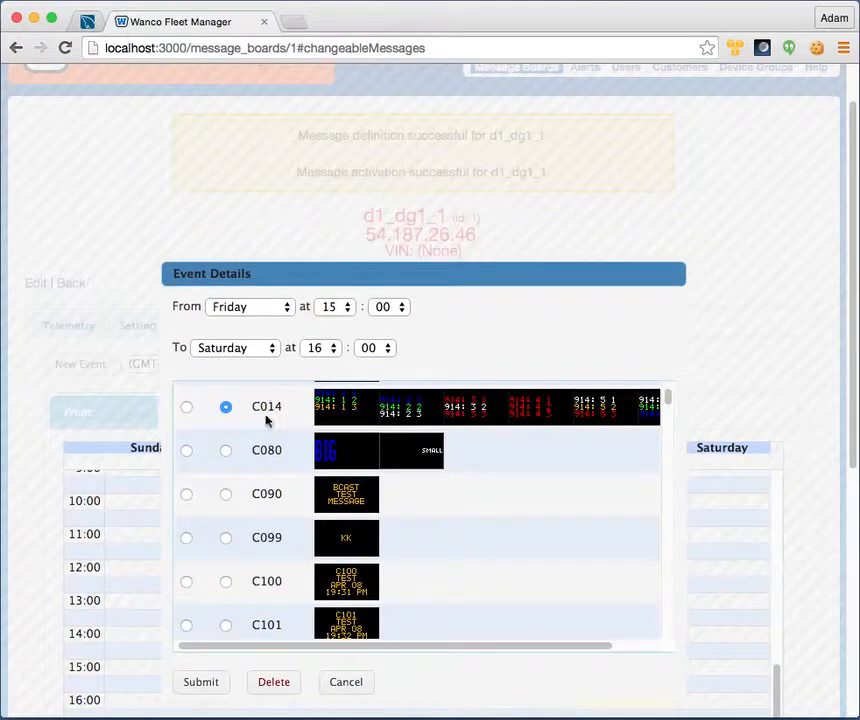
left_click(202, 682)
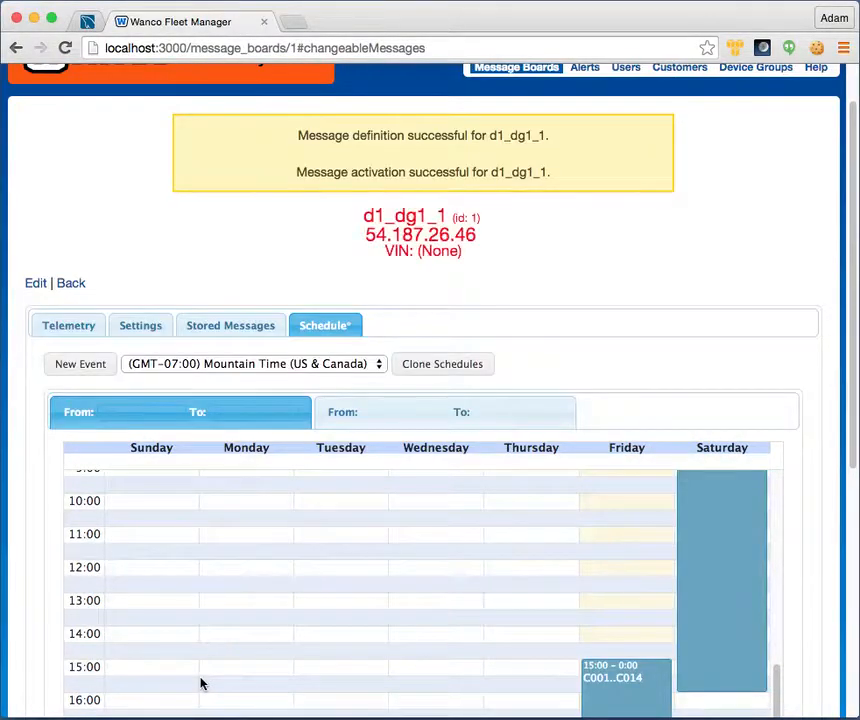
Step: Examine how the extended event spans Friday and Saturday in the first schedule's calendar
scroll(363, 597, "down", 5)
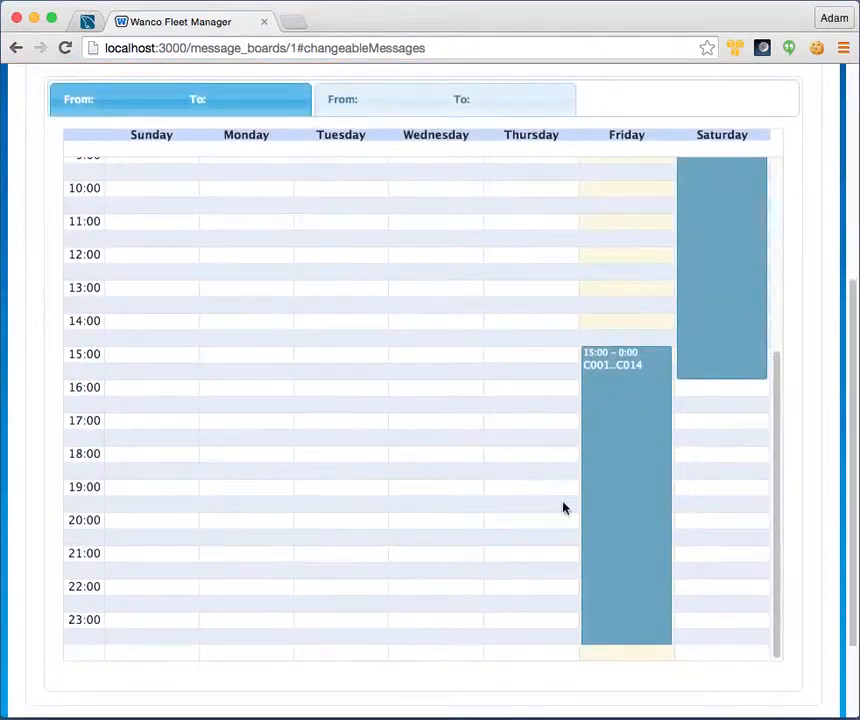
mouse_move(657, 413)
scroll(657, 413, "up", 5)
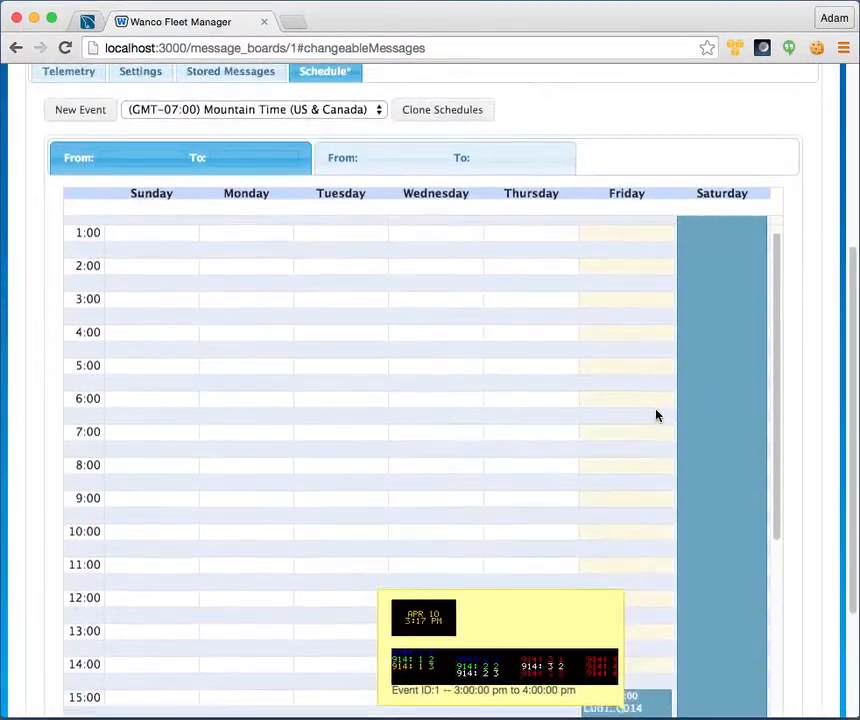
scroll(657, 413, "down", 5)
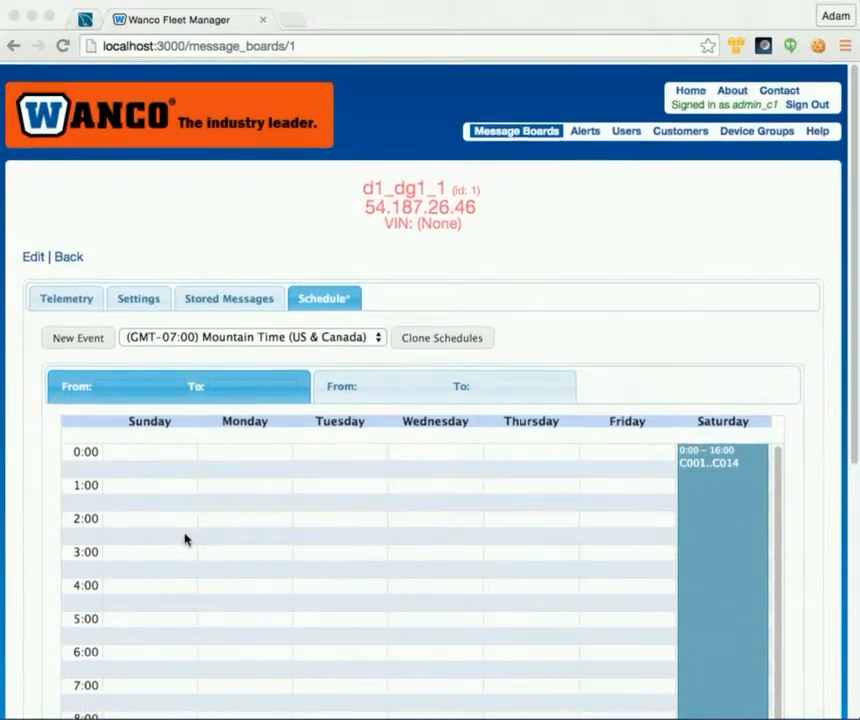
scroll(184, 540, "down", 3)
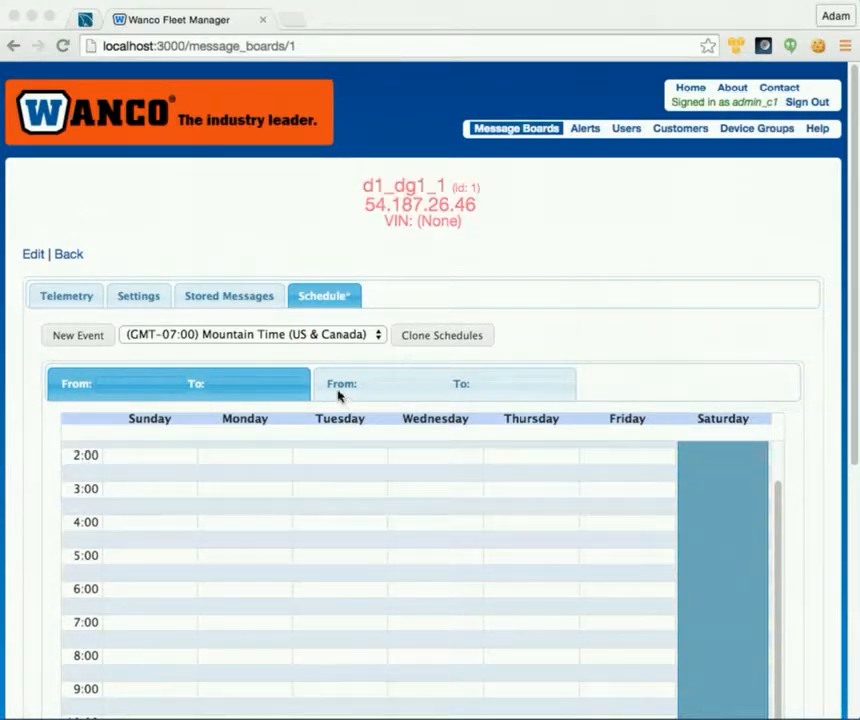
Step: In the second schedule, create a Sunday event from 00:00 to 05:00 with start message B001 and end message C014
left_click(336, 387)
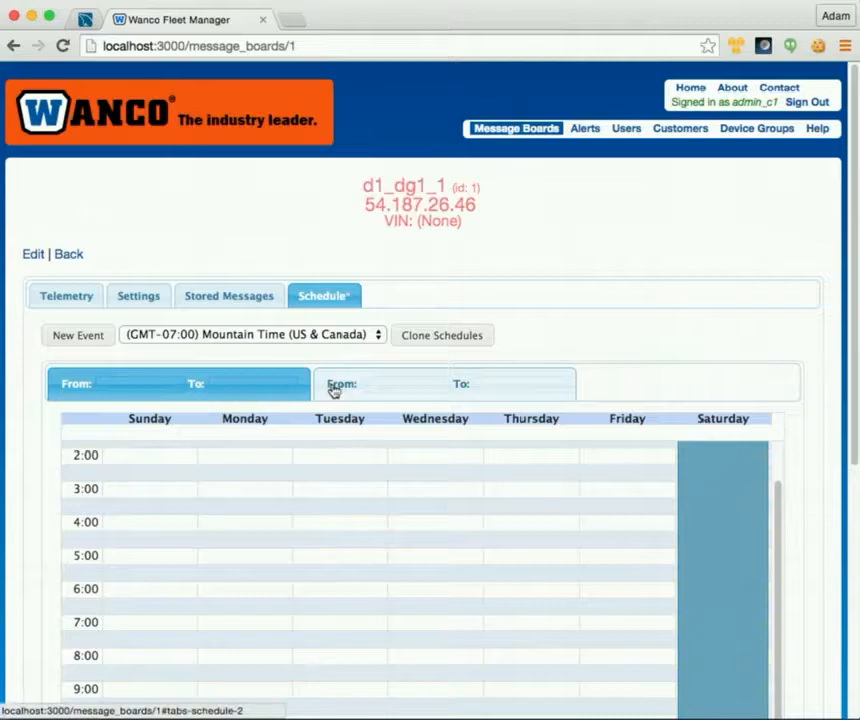
left_click(336, 388)
scroll(385, 598, "up", 5)
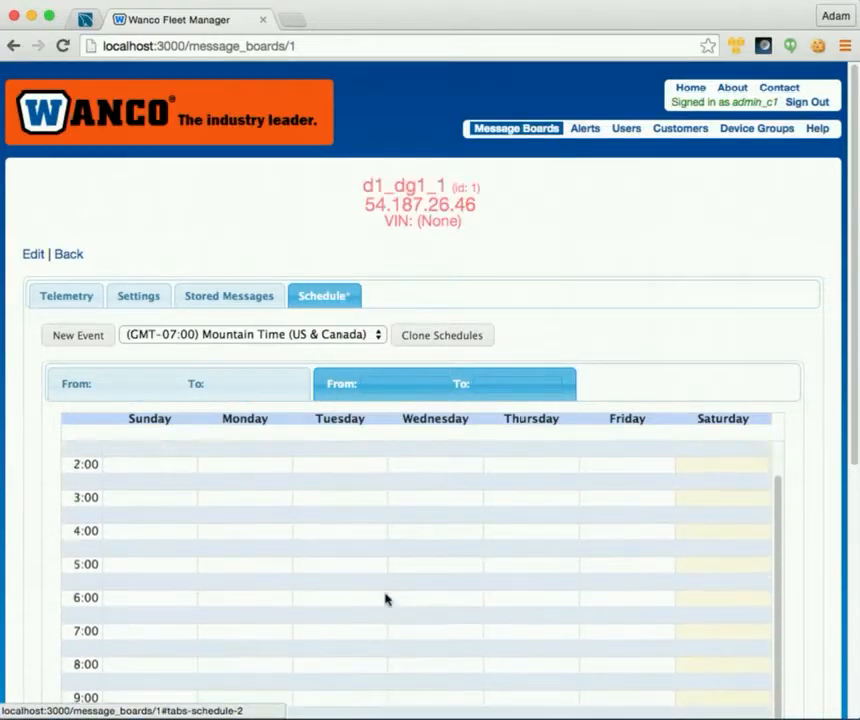
scroll(385, 598, "down", 5)
scroll(385, 598, "down", 10)
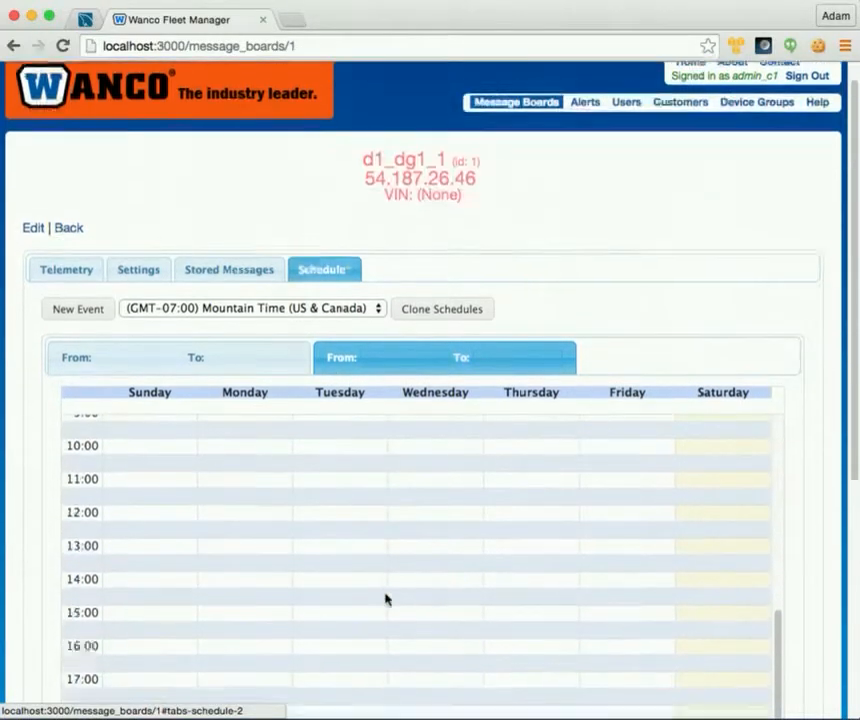
scroll(385, 598, "up", 10)
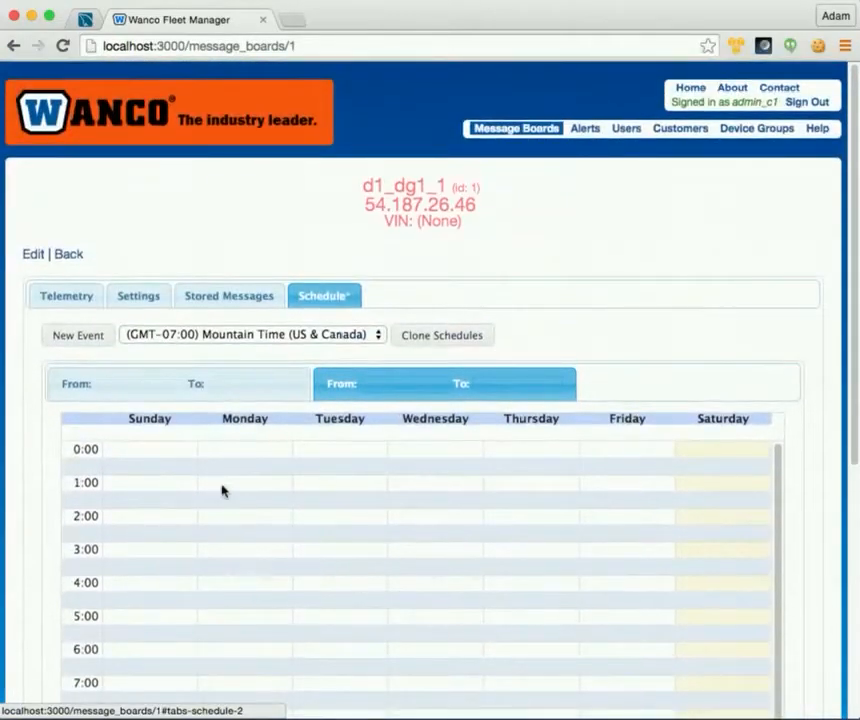
left_click(95, 337)
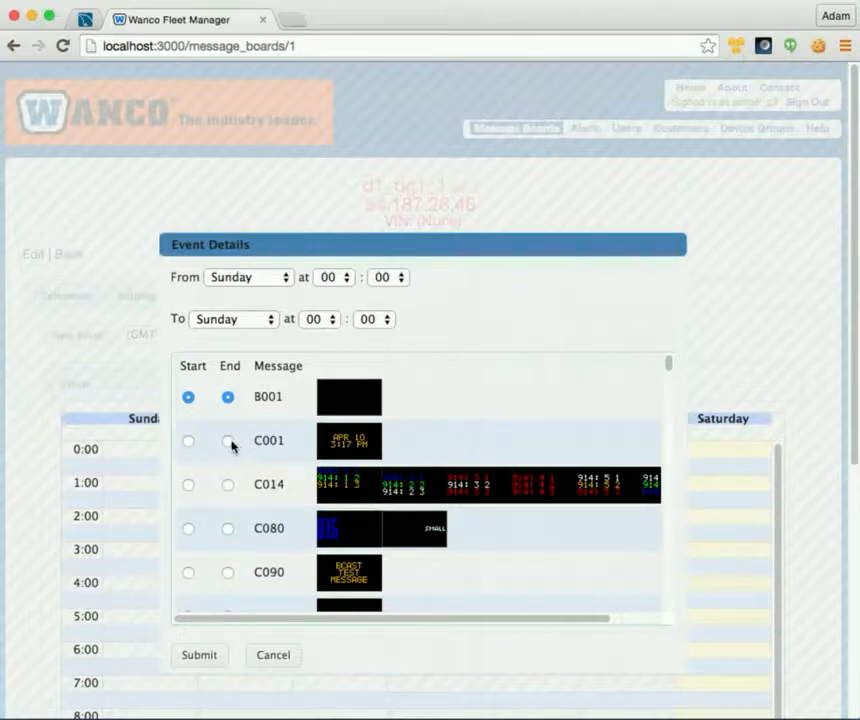
left_click(228, 485)
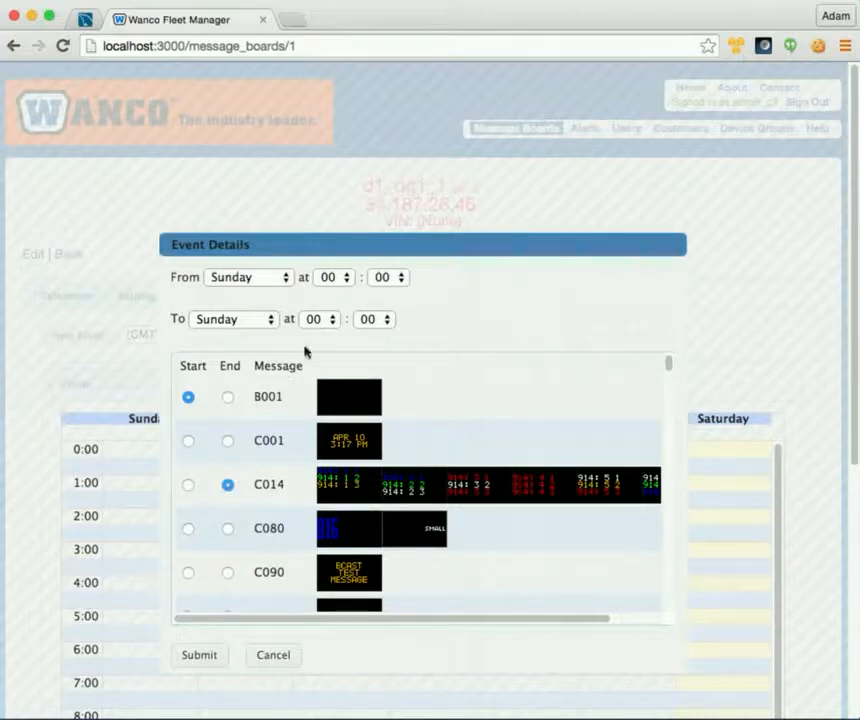
left_click(334, 322)
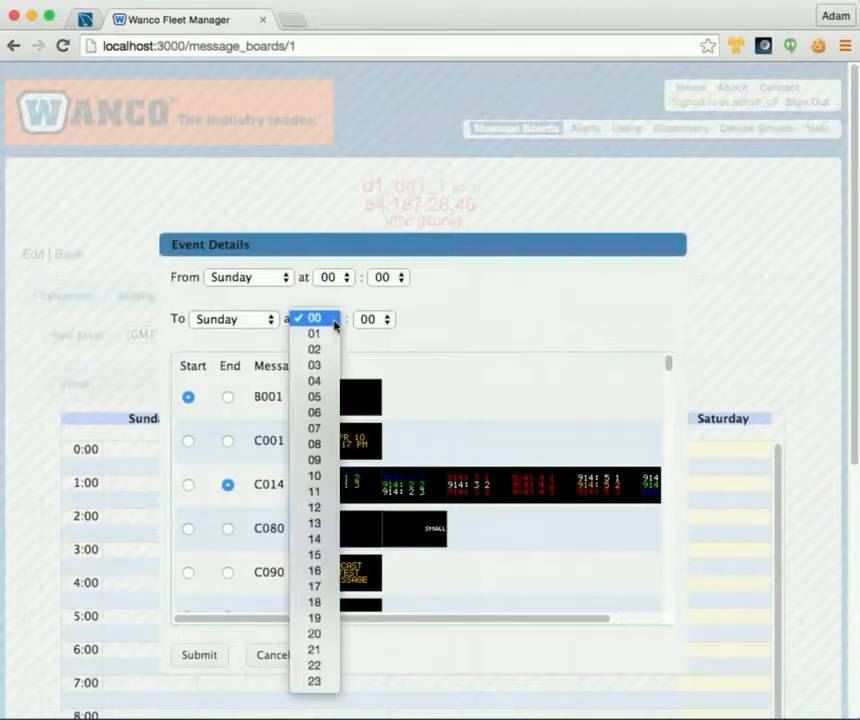
left_click(318, 397)
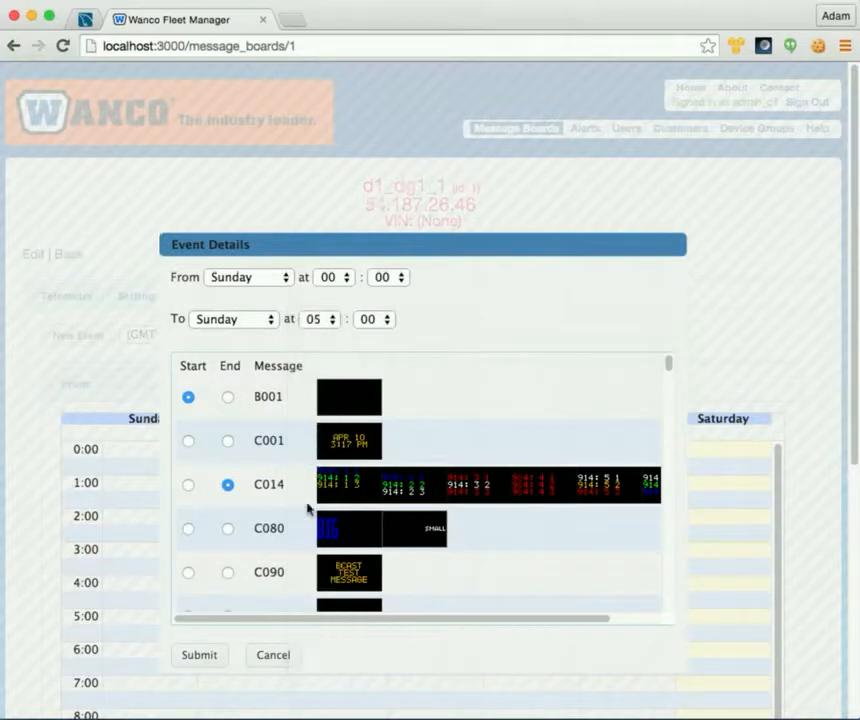
left_click(218, 655)
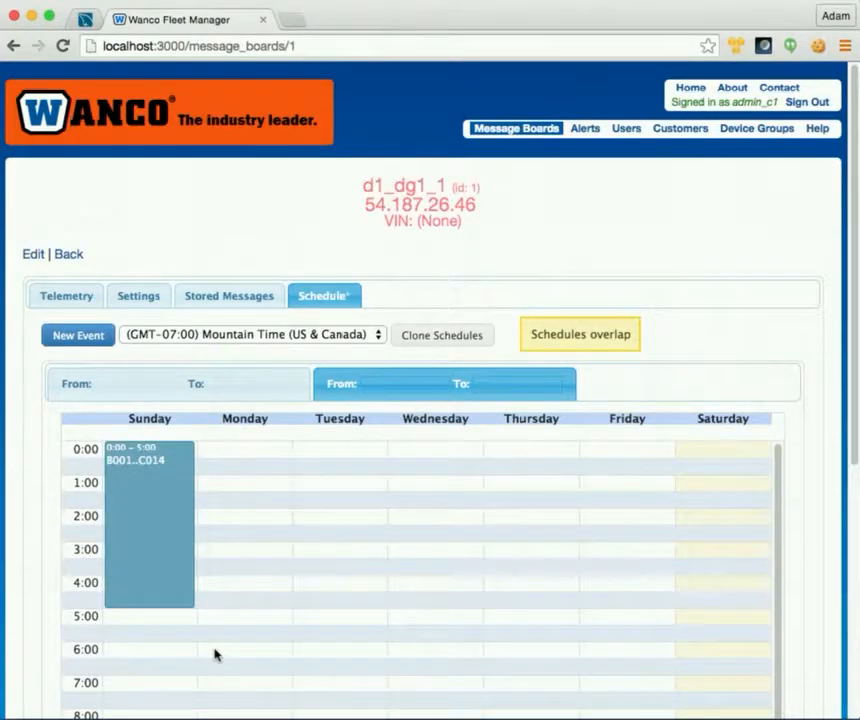
Step: Preview the Sunday event, view its details, and close them without making changes
mouse_move(152, 530)
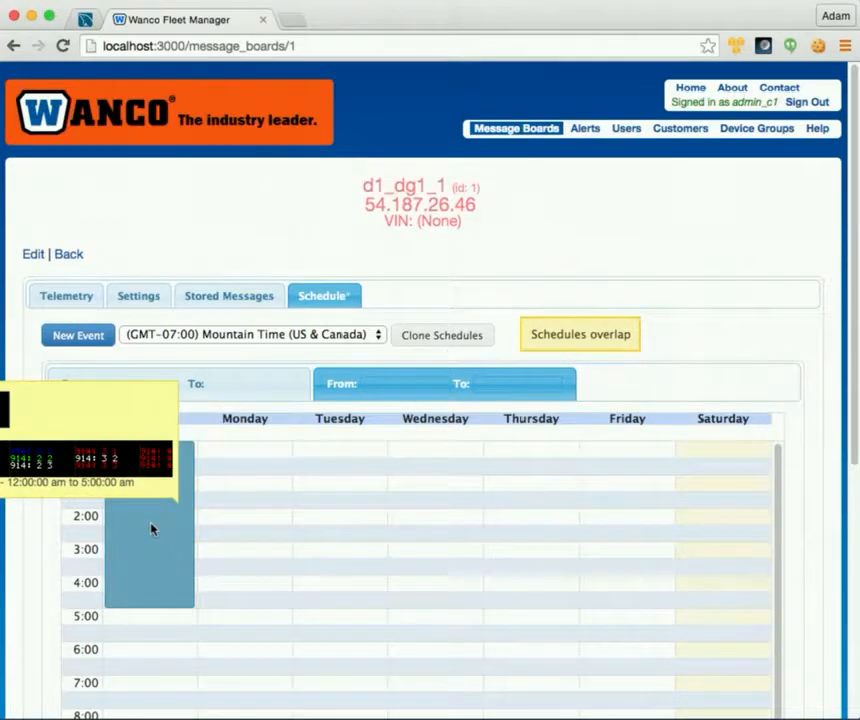
left_click(152, 530)
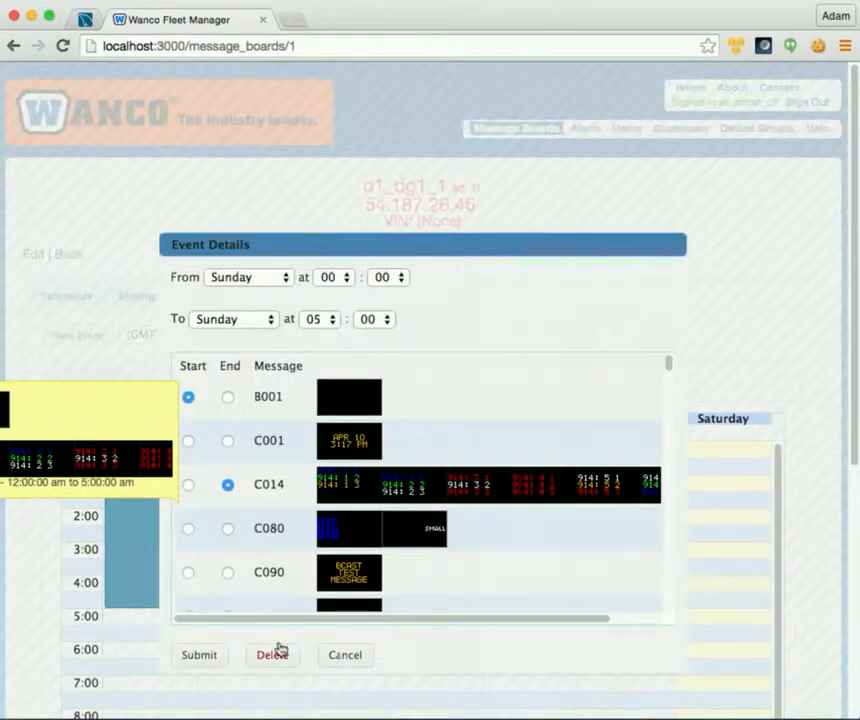
left_click(334, 657)
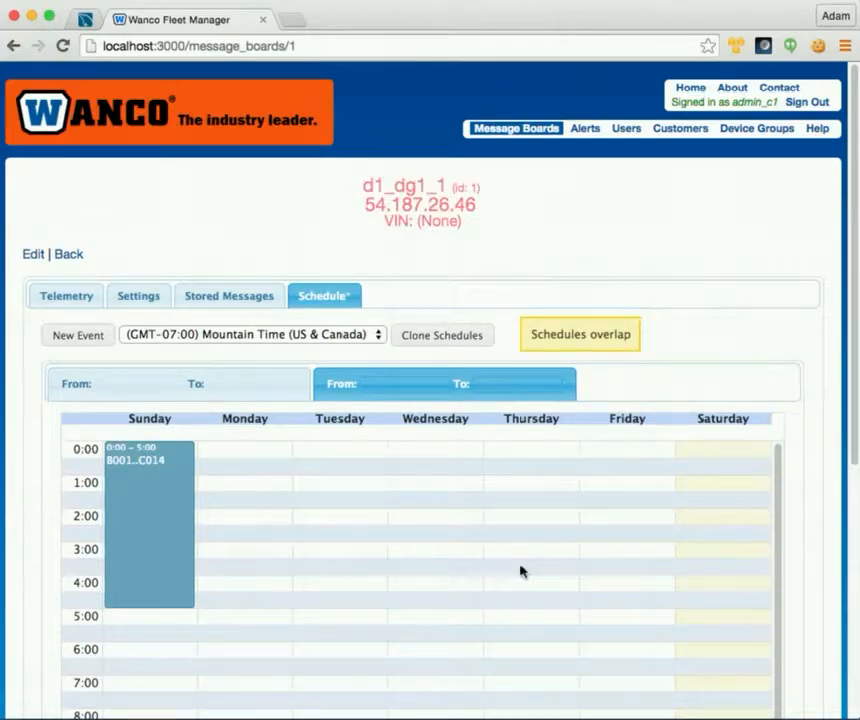
Step: Set the first schedule's end date to April 1, 2015 and the second schedule's start date to April 2, 2015
left_click(237, 386)
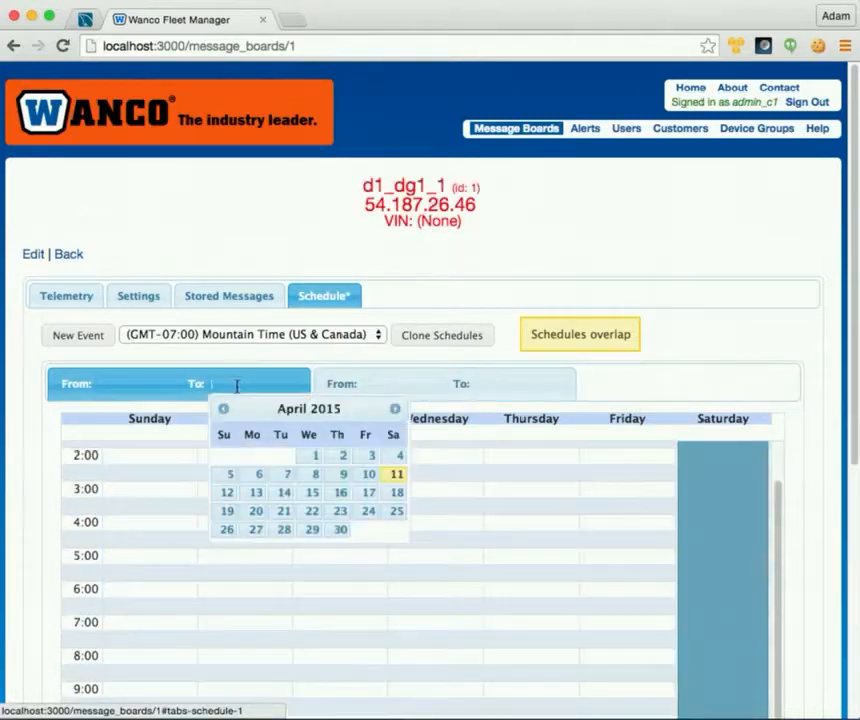
left_click(315, 459)
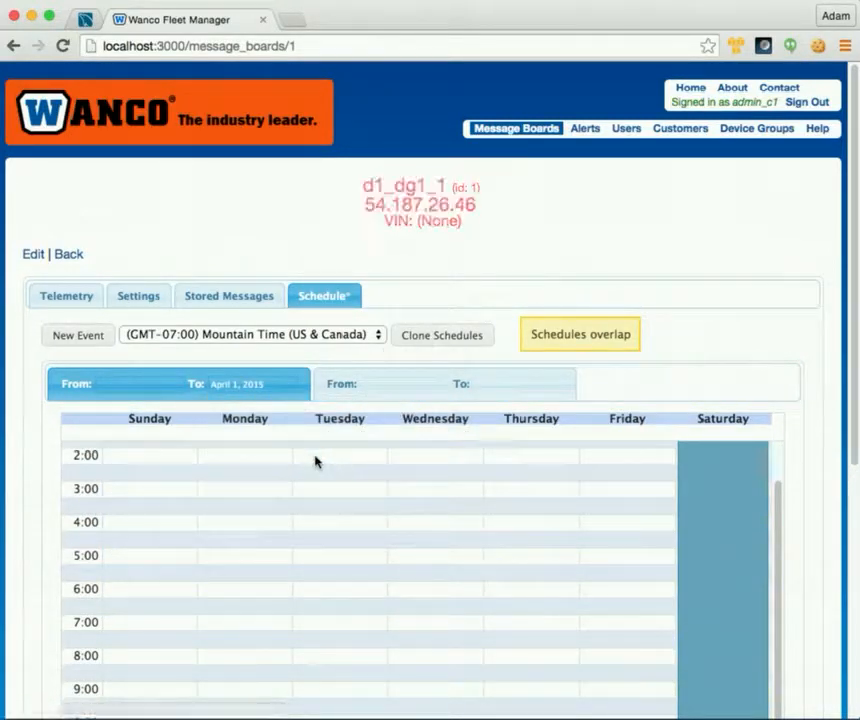
left_click(390, 386)
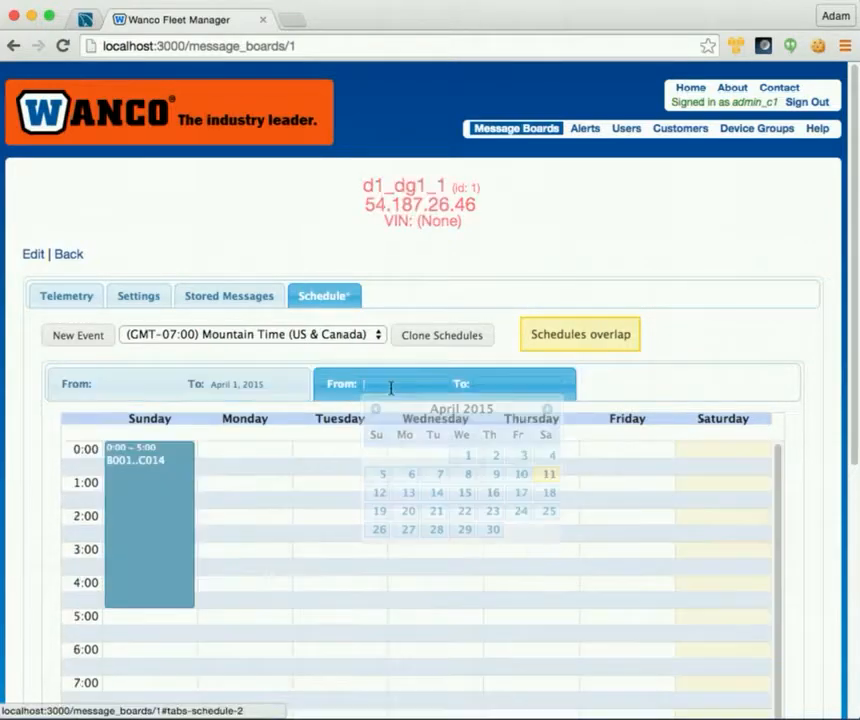
left_click(493, 460)
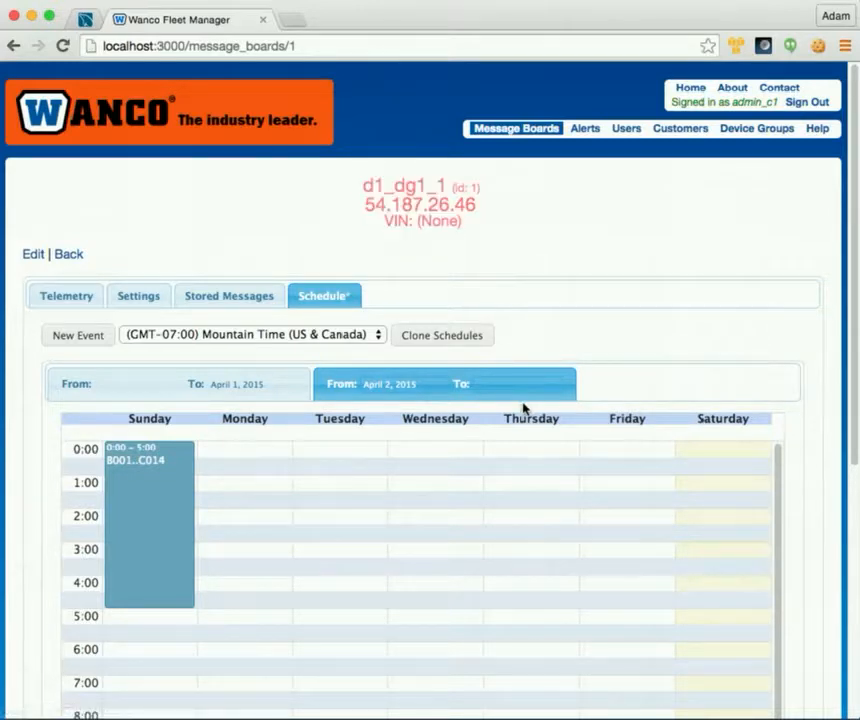
Step: Clear the second schedule's start date and delete its Sunday event
left_click(408, 386)
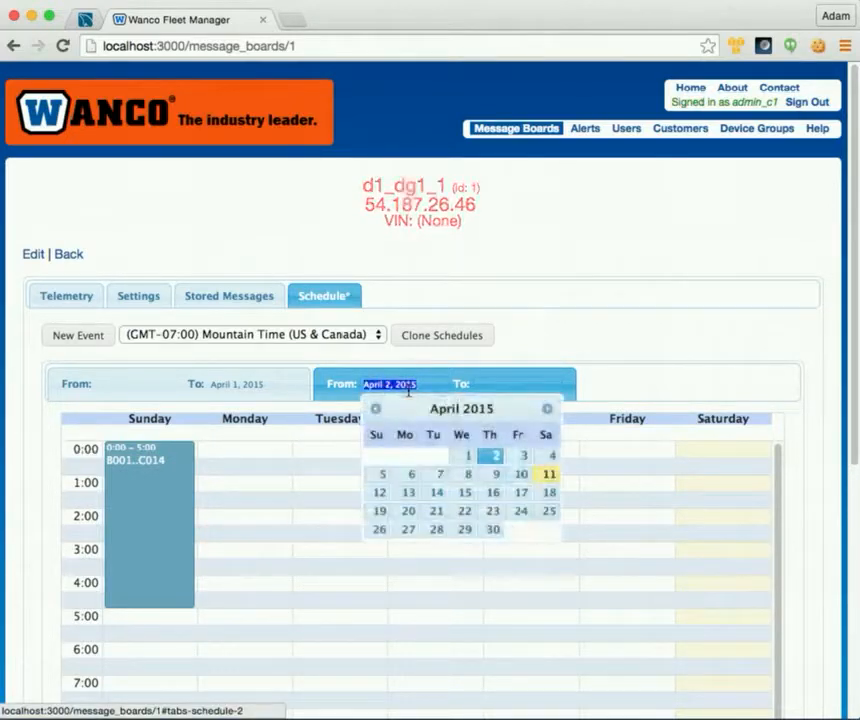
key("BackSpace")
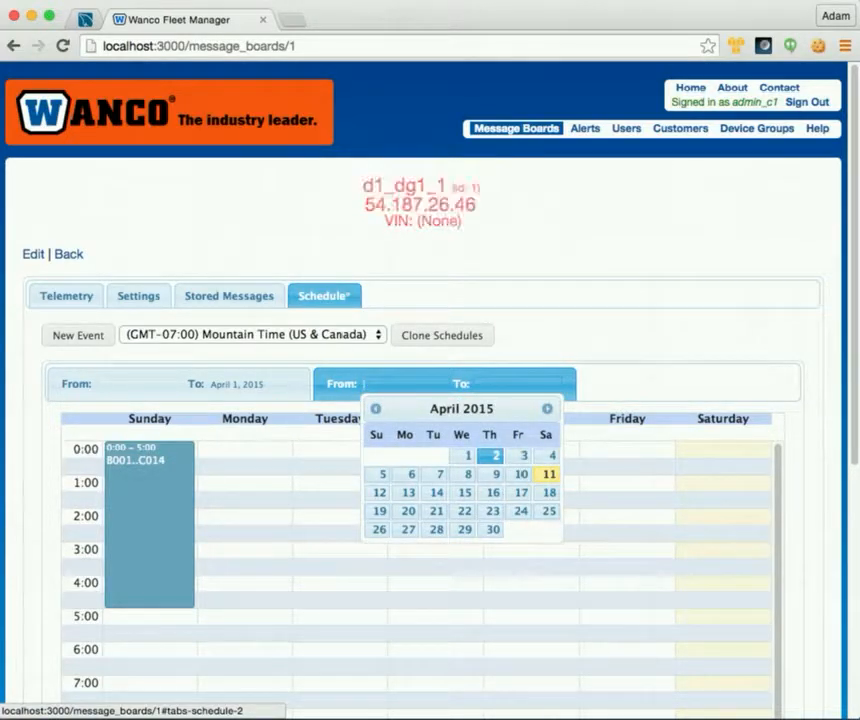
left_click(296, 476)
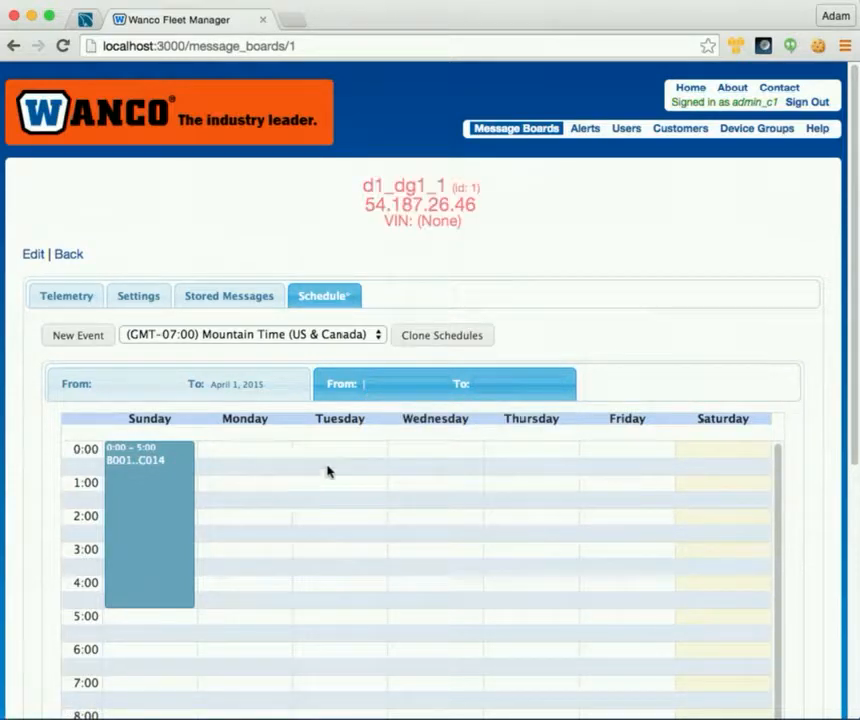
left_click(503, 382)
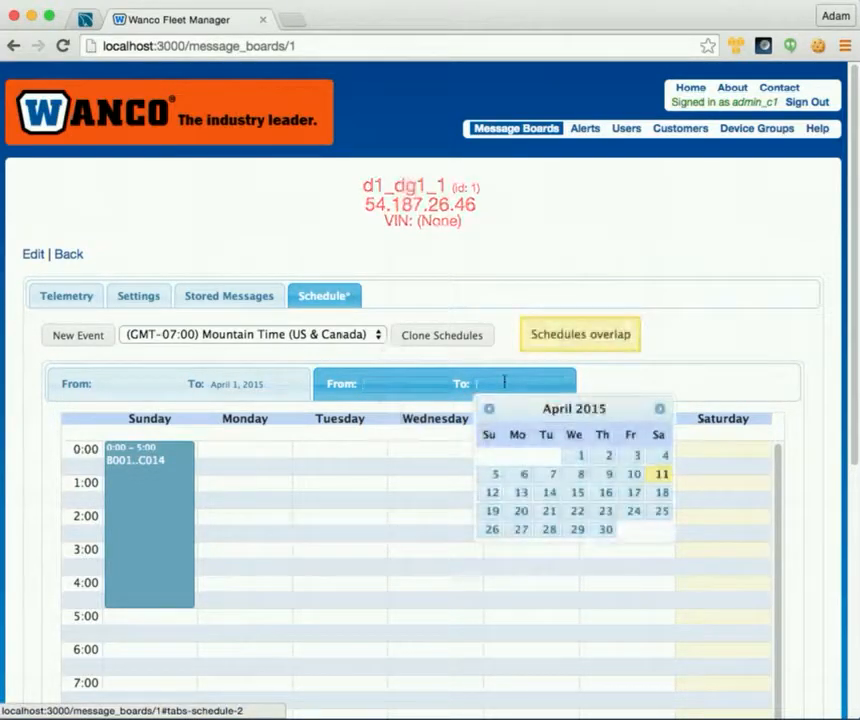
left_click(428, 384)
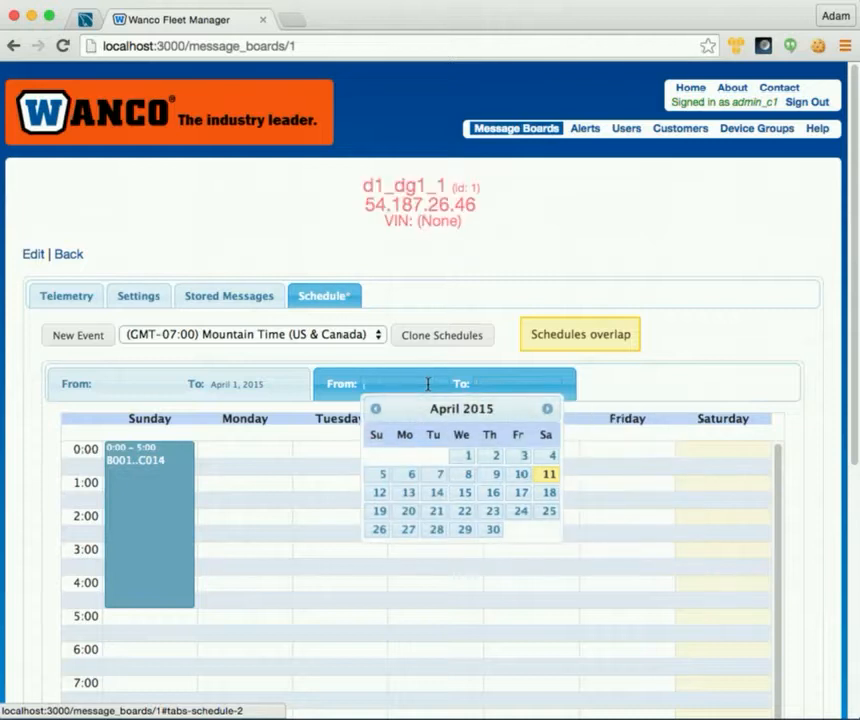
left_click(336, 564)
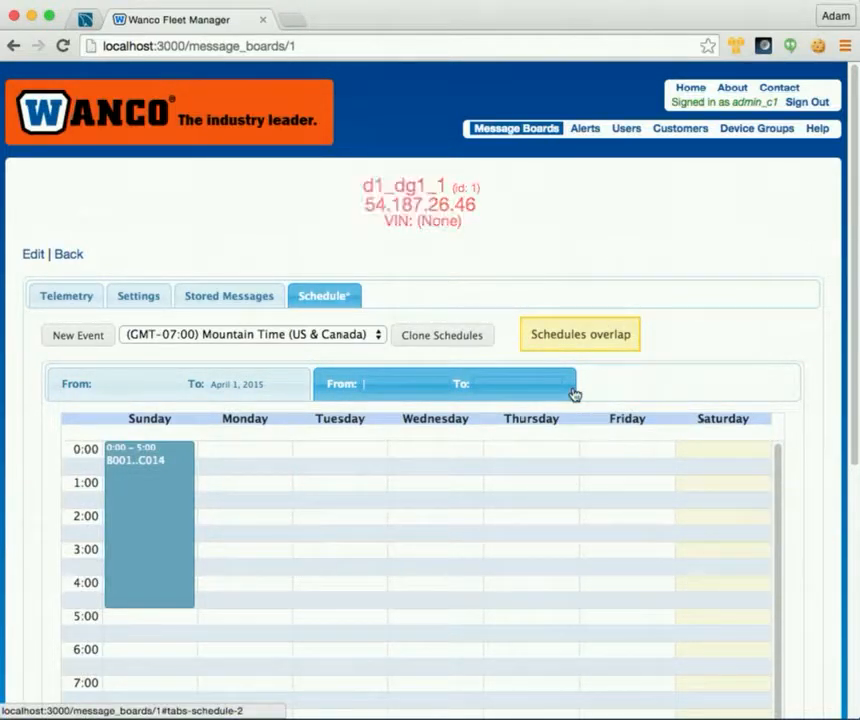
left_click(172, 558)
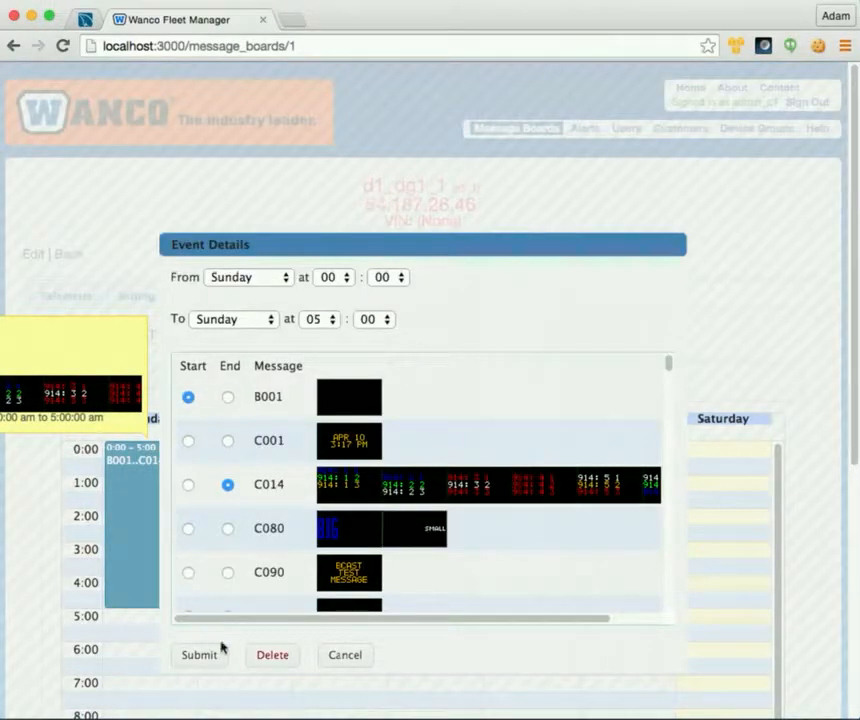
left_click(266, 660)
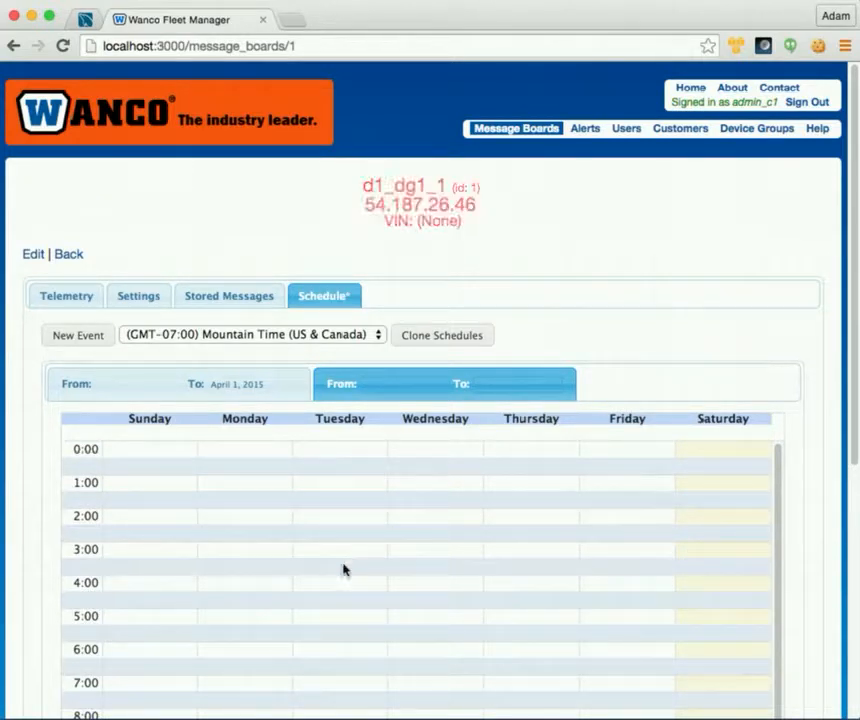
Step: Return to the first schedule and clone the board's schedules to message board d2_dg1_1
left_click(77, 388)
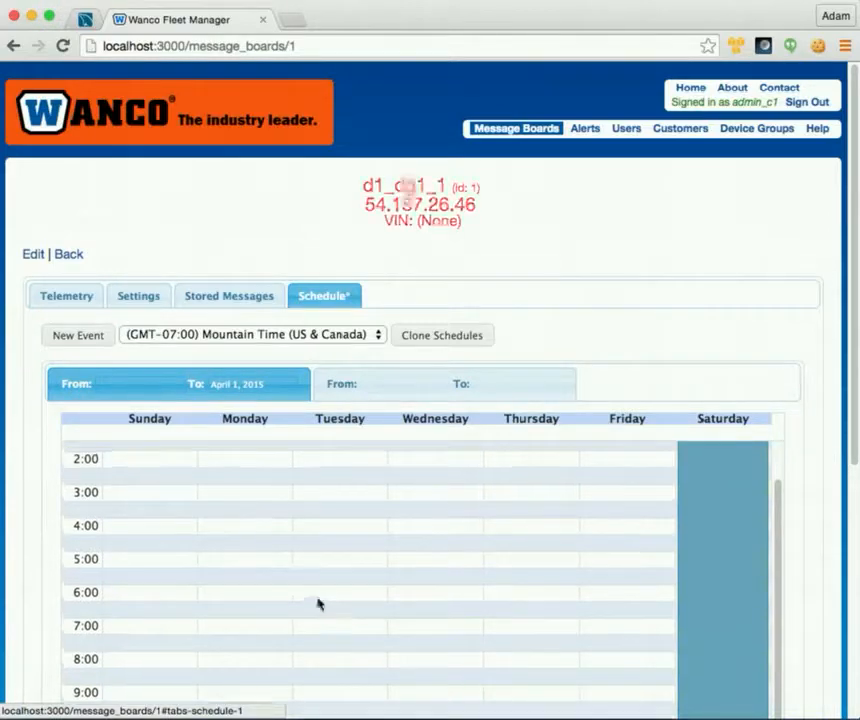
scroll(317, 603, "up", 2)
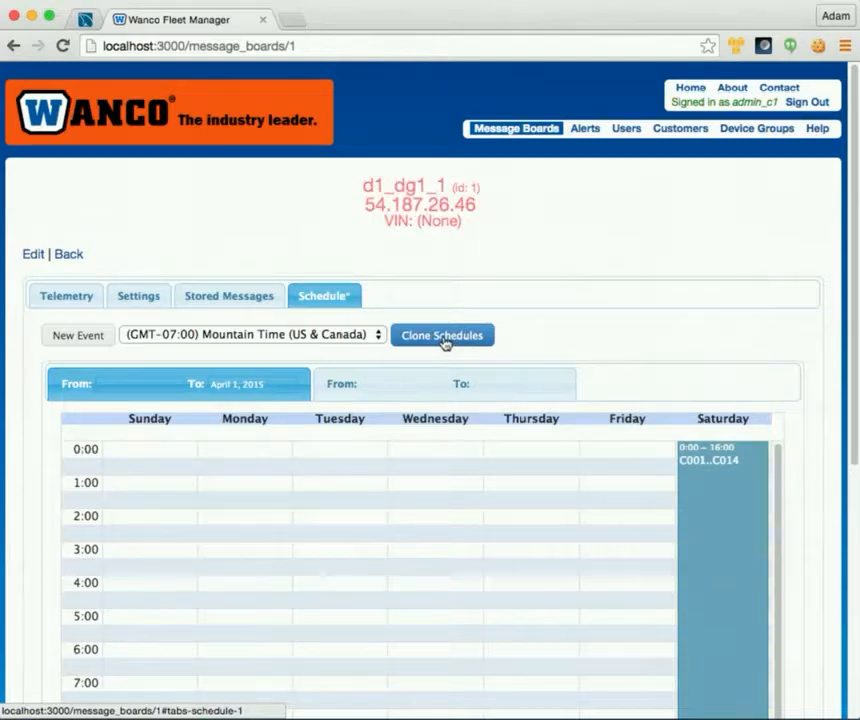
left_click(445, 340)
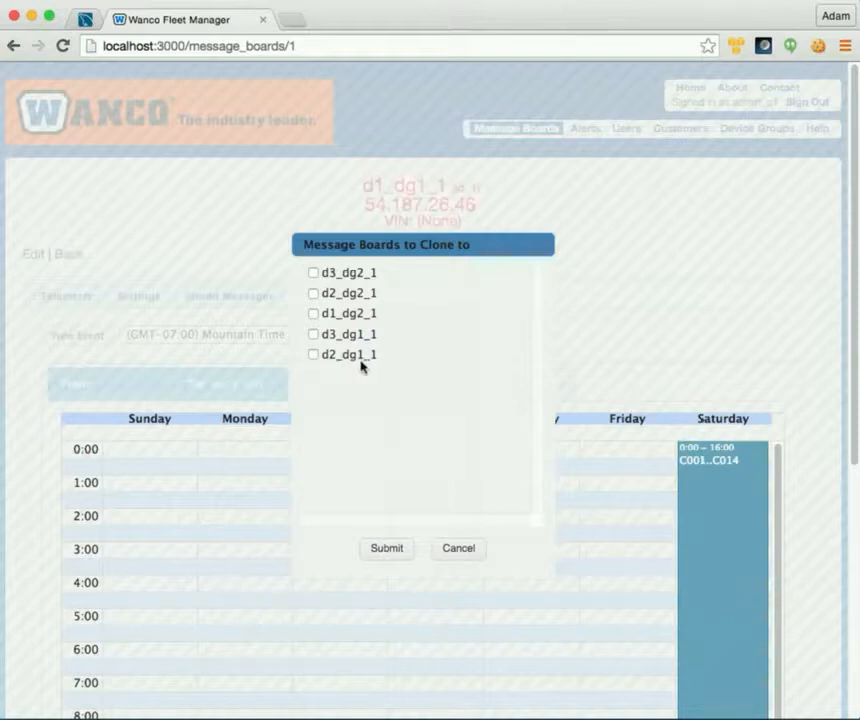
left_click(314, 356)
left_click(387, 551)
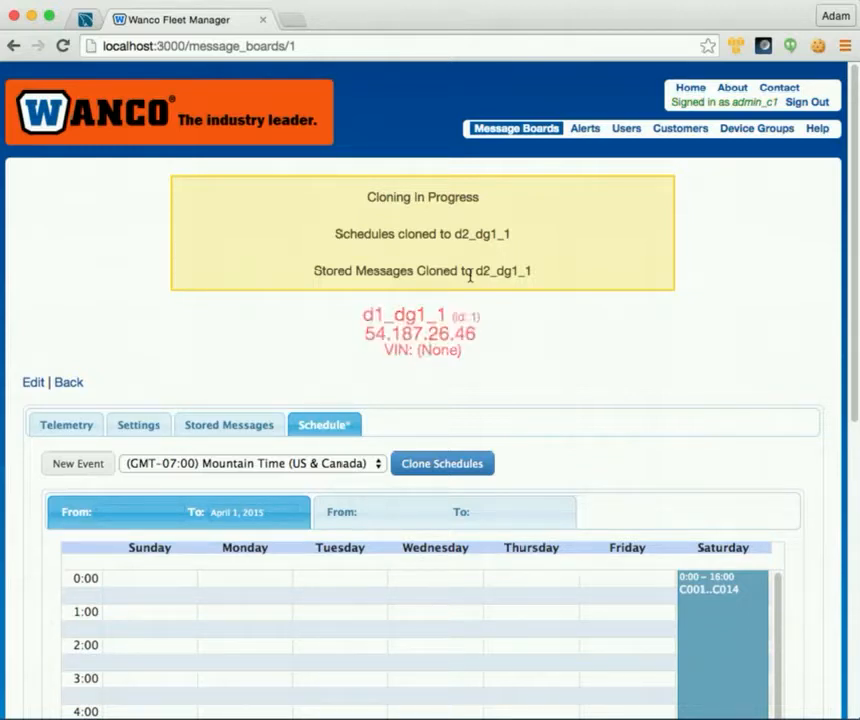
Step: Open the schedules of message board d2_dg1_1 and examine the cloned Friday-to-Saturday event and its message preview
mouse_move(726, 651)
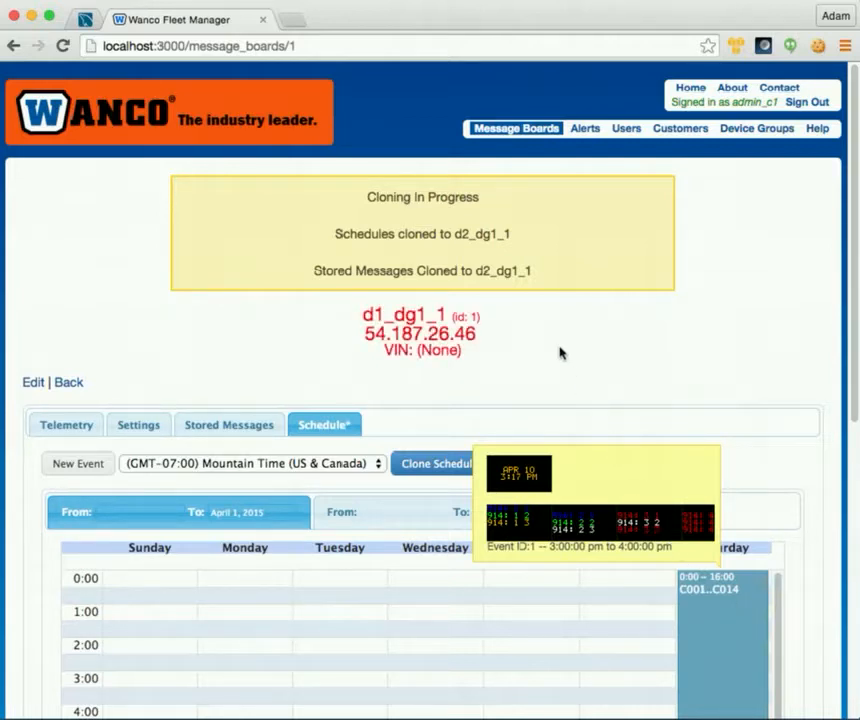
left_click(513, 130)
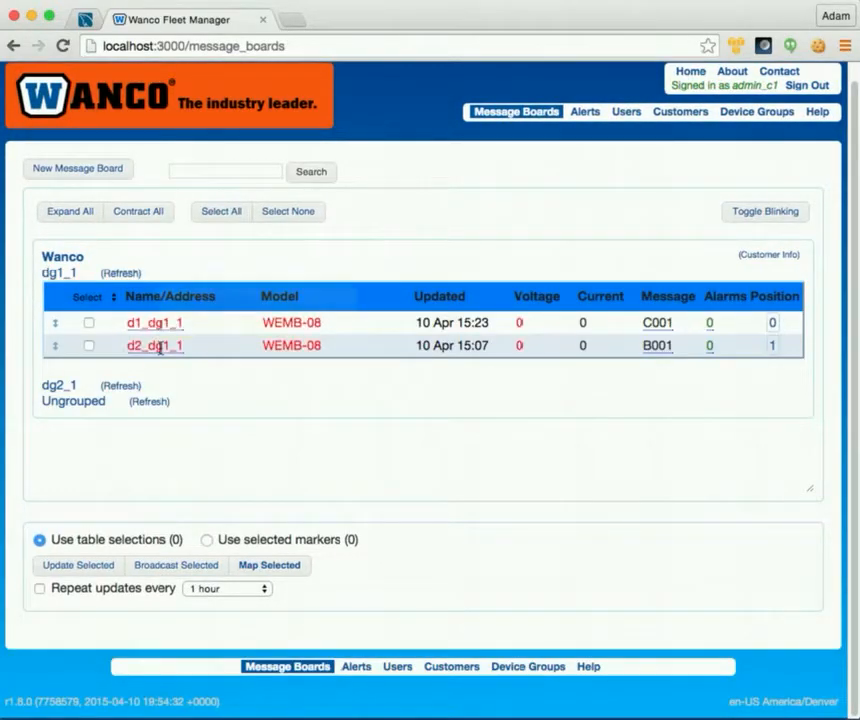
mouse_move(160, 346)
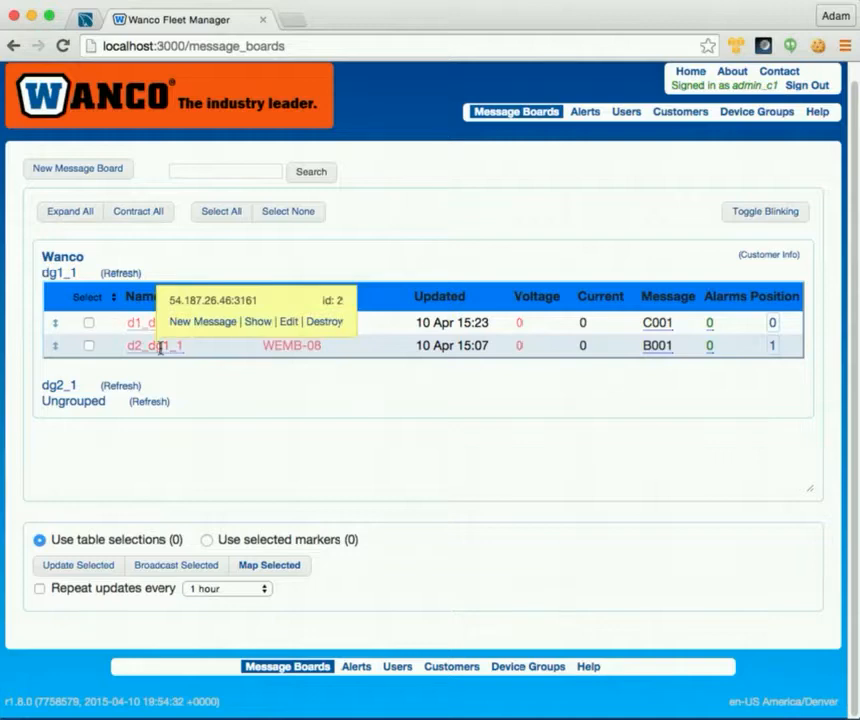
left_click(259, 323)
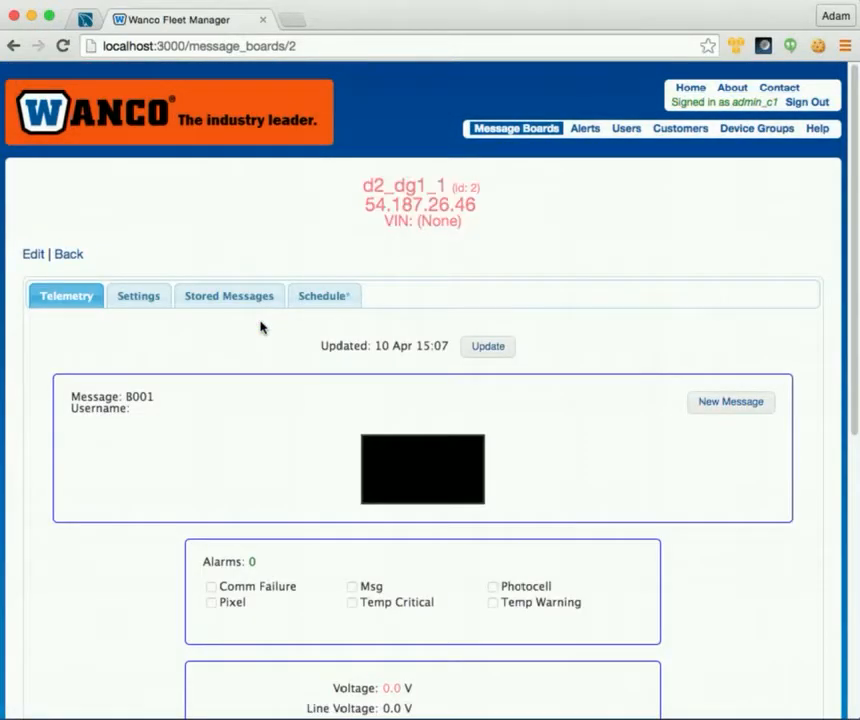
left_click(327, 298)
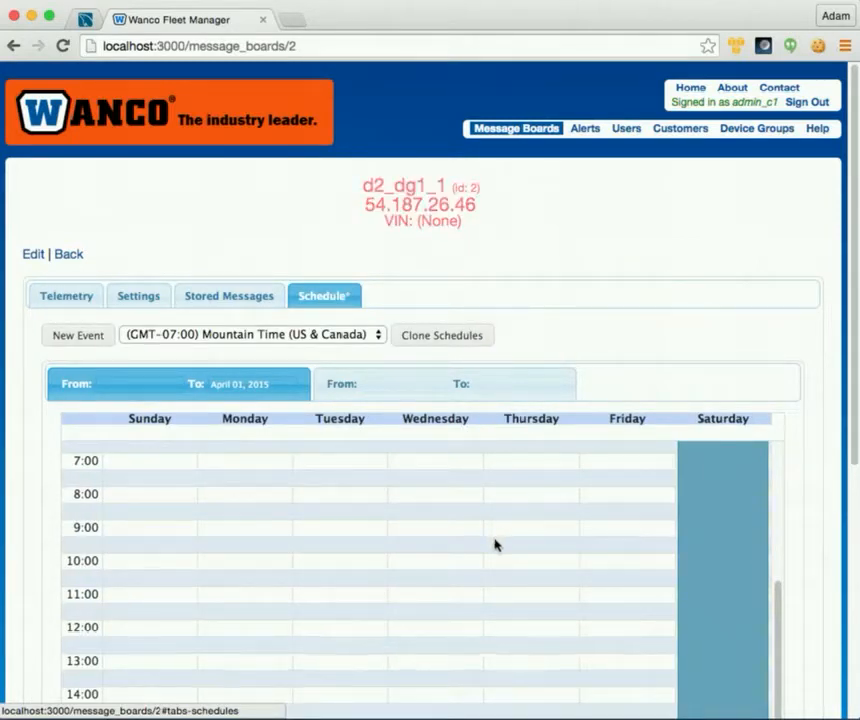
scroll(495, 543, "up", 5)
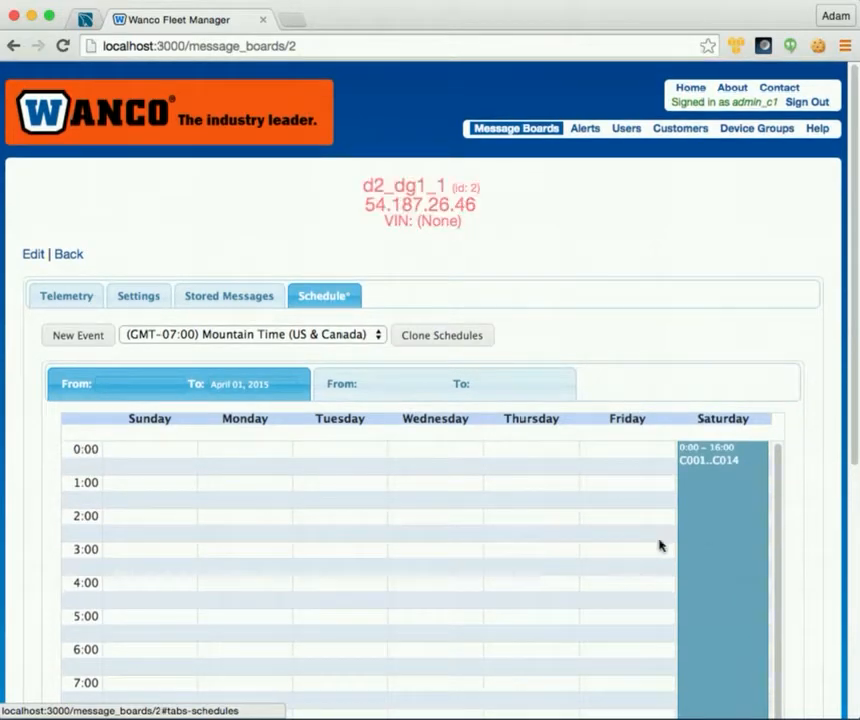
mouse_move(712, 540)
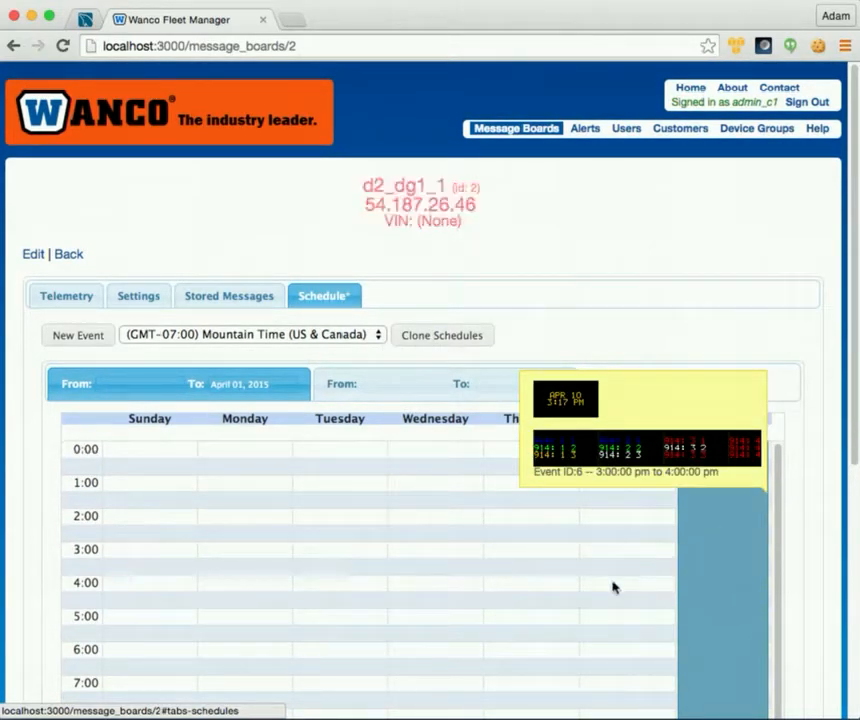
scroll(614, 585, "down", 5)
scroll(614, 587, "down", 2)
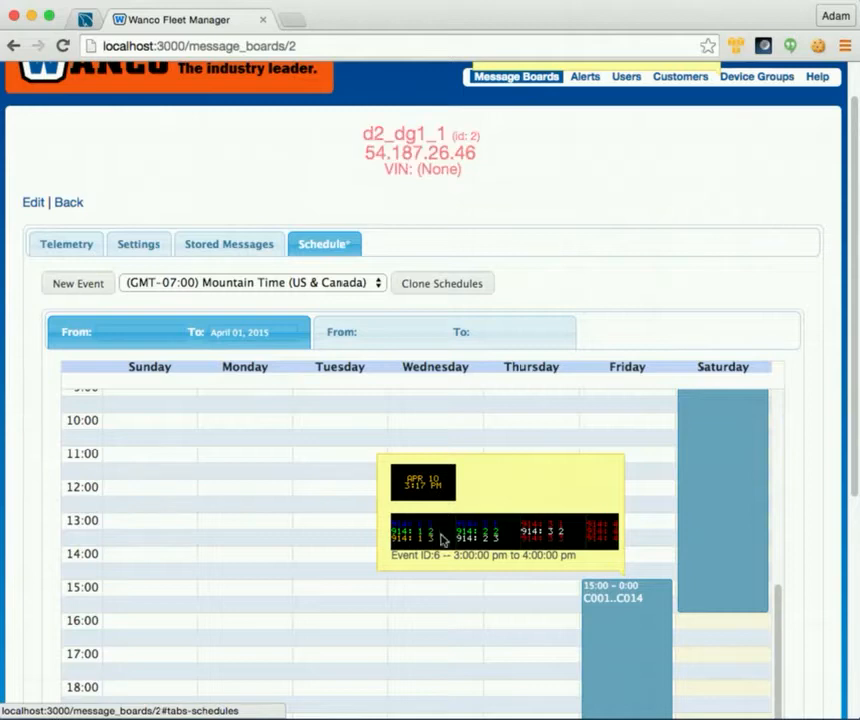
Step: Examine the changeable stored messages on d2_dg1_1 and return to its schedules
left_click(232, 245)
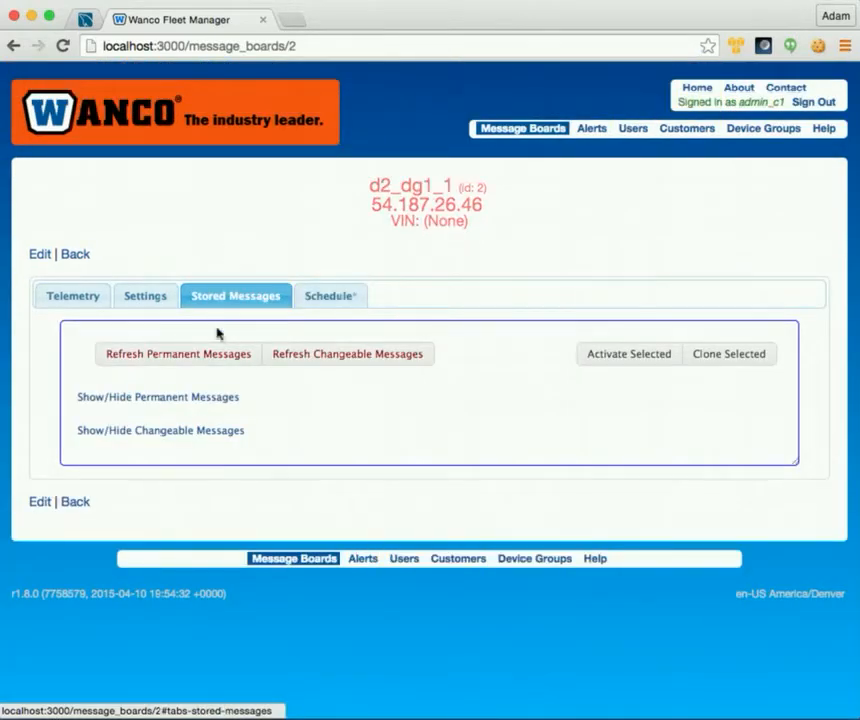
left_click(193, 432)
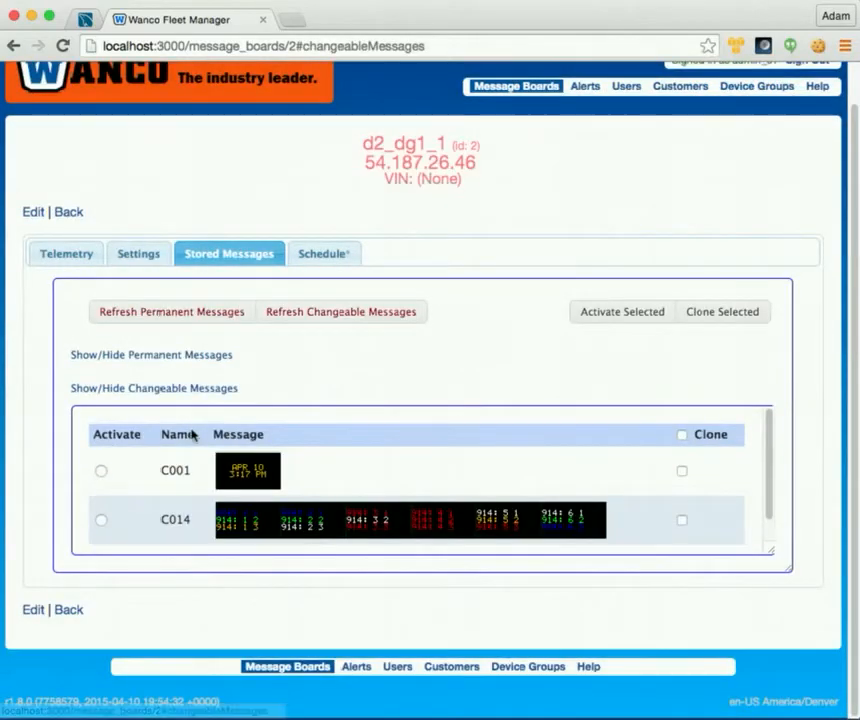
scroll(230, 503, "down", 1)
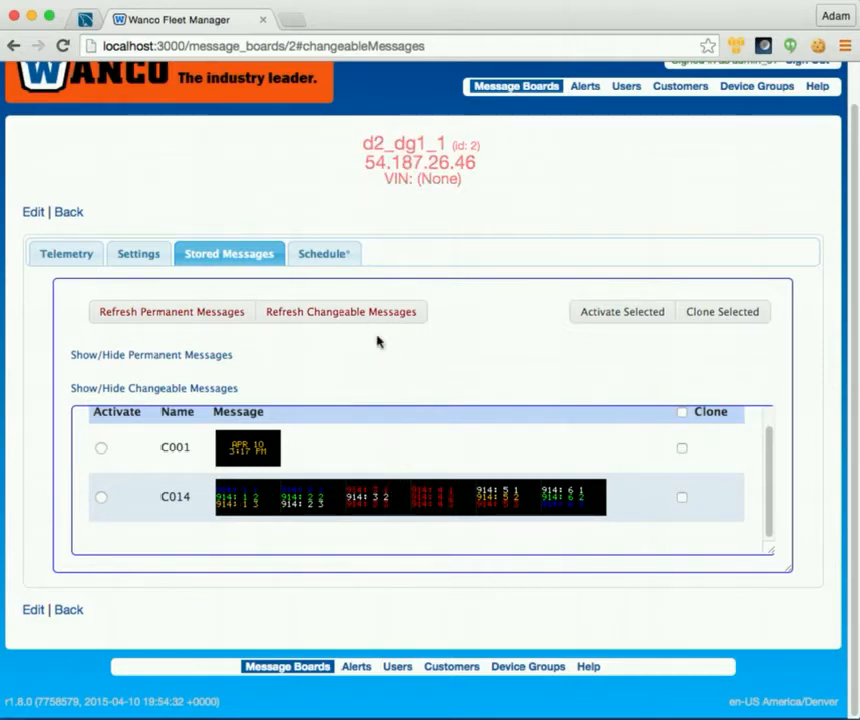
left_click(325, 252)
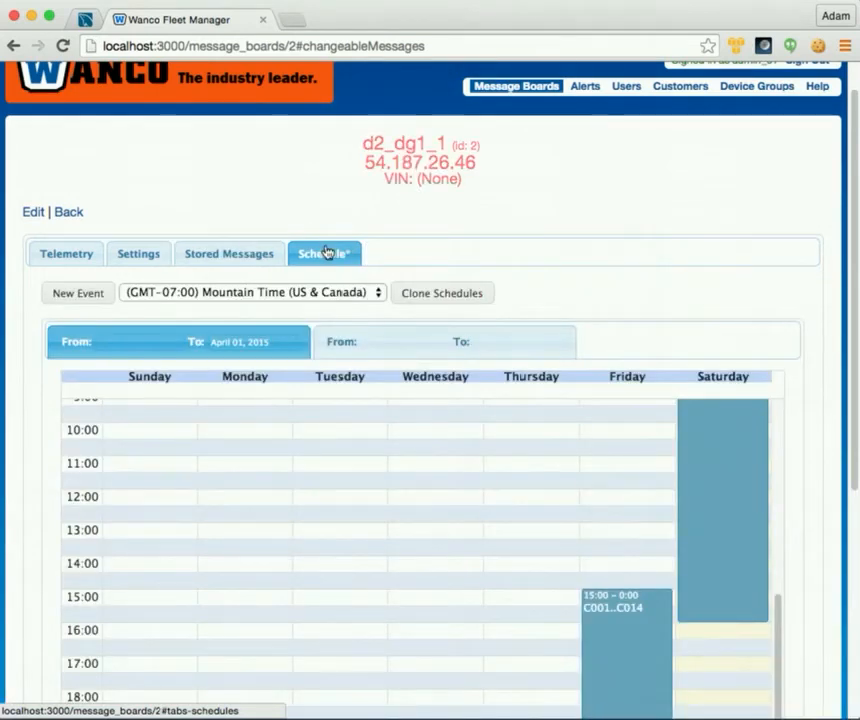